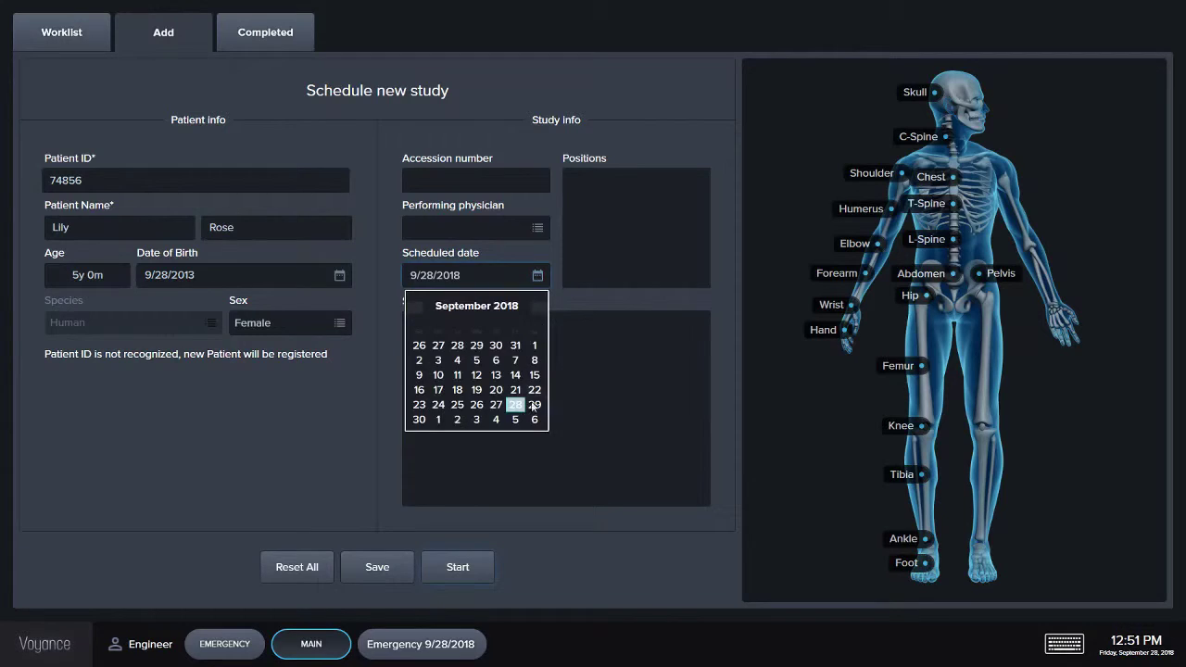
# Close the scheduled date calendar and add a lateral (LAT) skull position to the new study
pyautogui.click(608, 363)
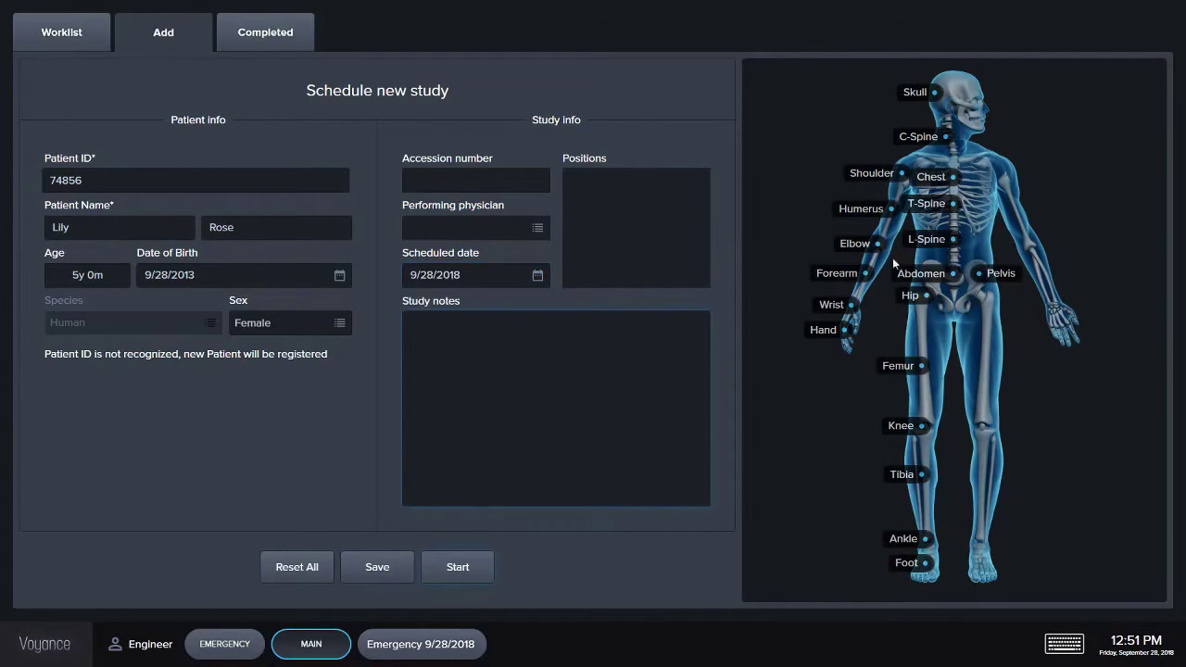
pyautogui.click(921, 102)
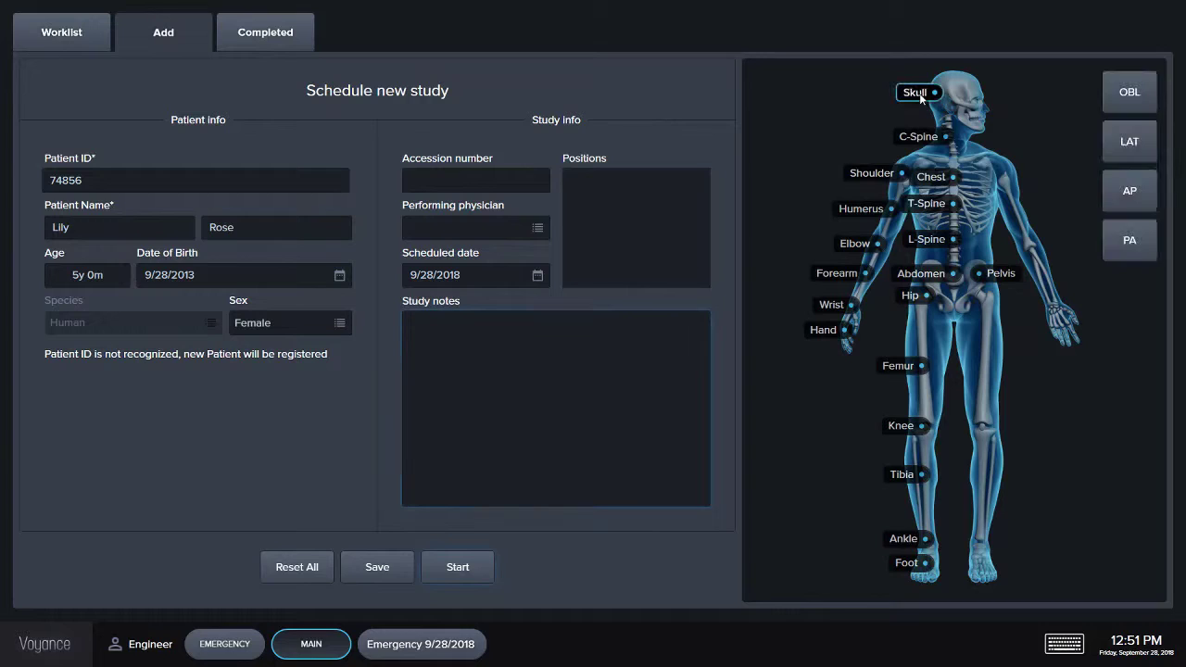
pyautogui.click(1129, 142)
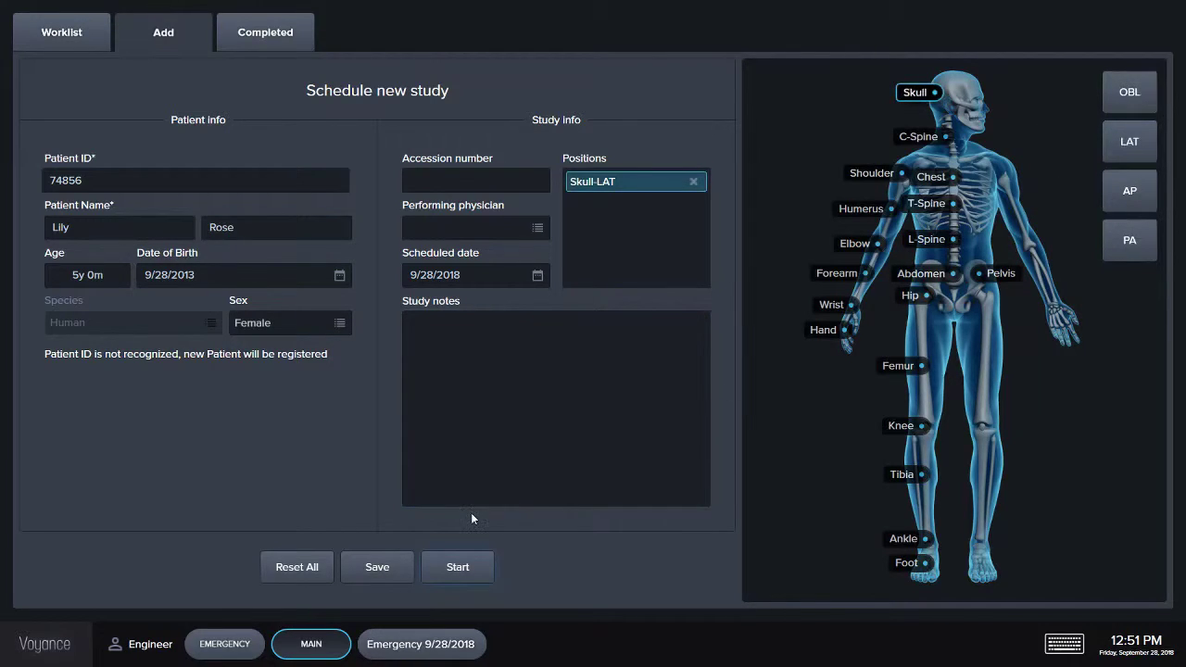
# Start the scheduled study and acquire the exposure for its Skull-LAT position
pyautogui.click(472, 576)
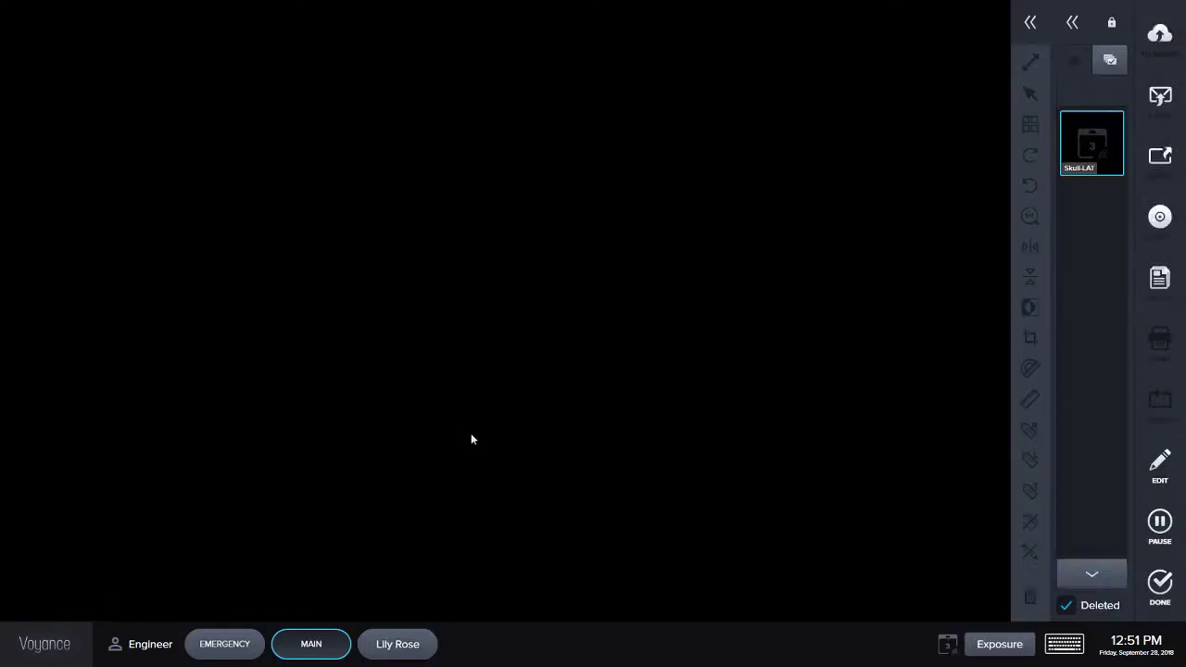
pyautogui.click(1016, 655)
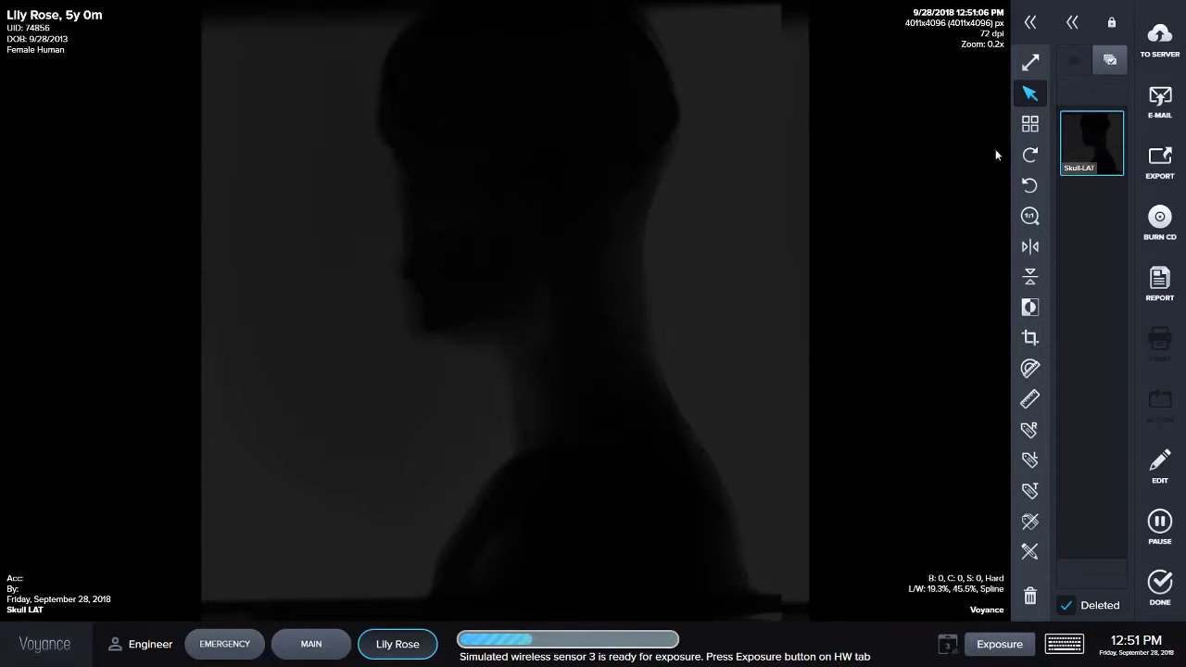
# Expand the image tools and look through the list of available measurement and annotation tools
pyautogui.click(1031, 21)
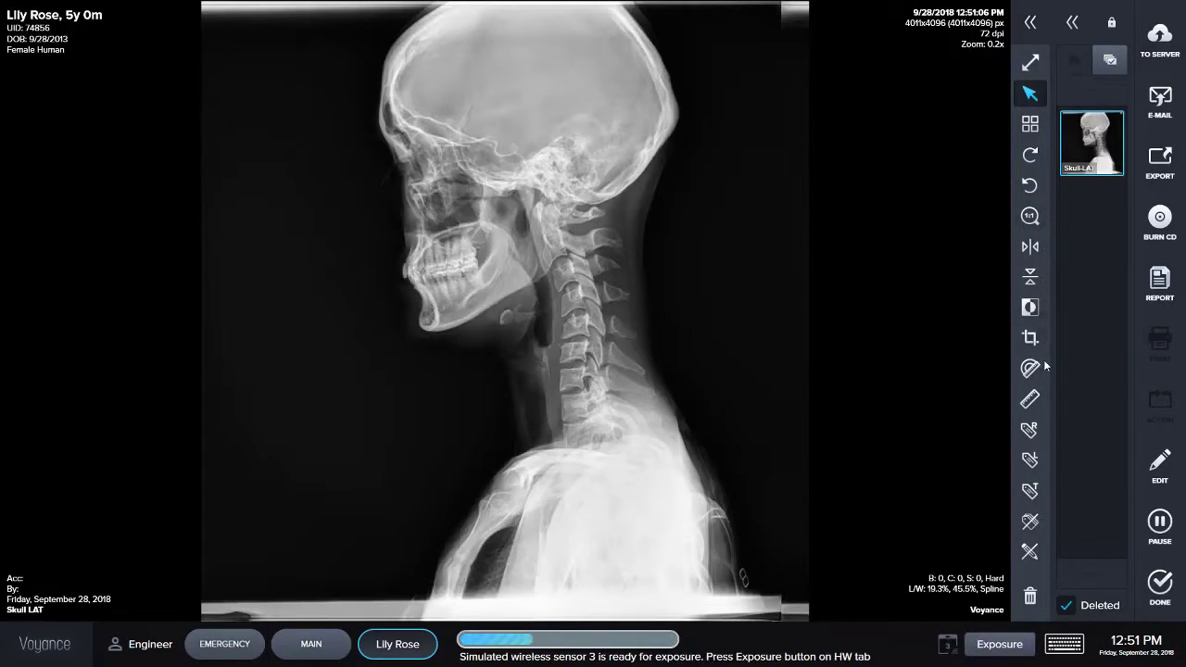
pyautogui.click(1031, 23)
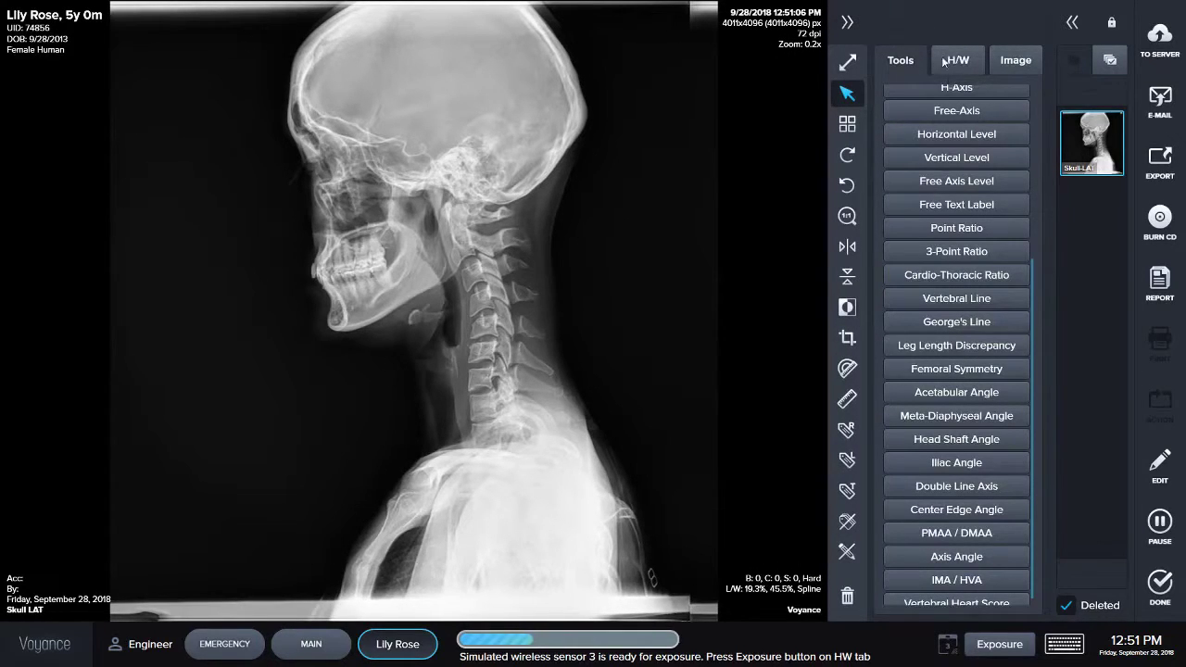
pyautogui.scroll(4, 979, 339)
pyautogui.scroll(3, 979, 339)
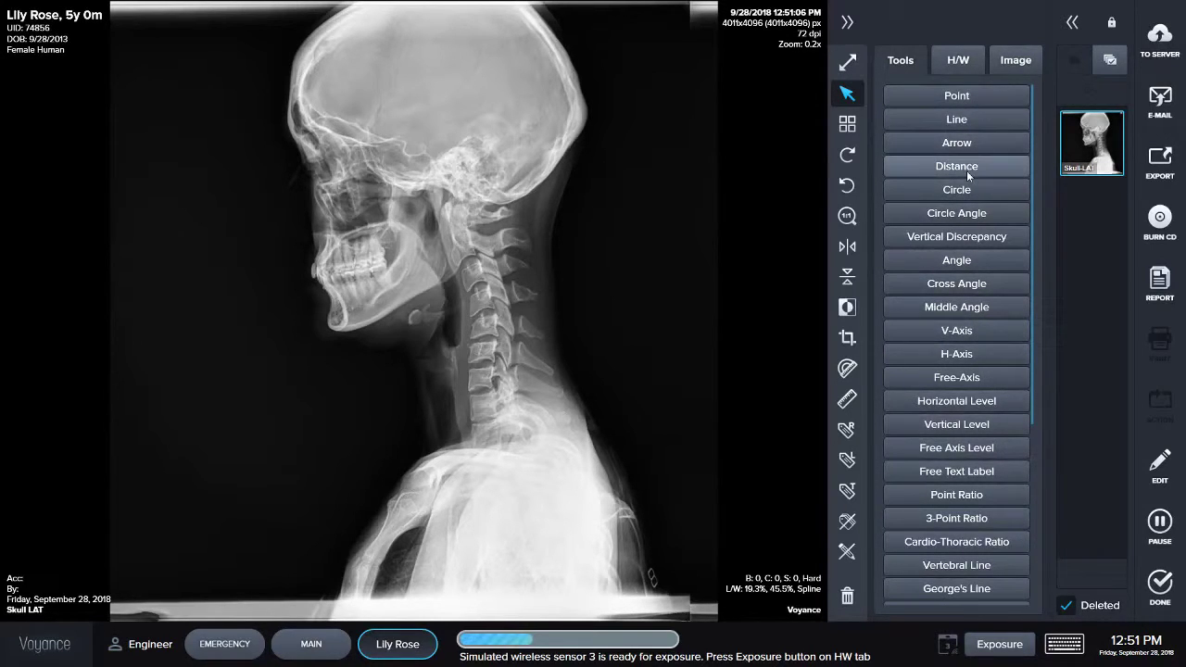
pyautogui.scroll(-4, 968, 191)
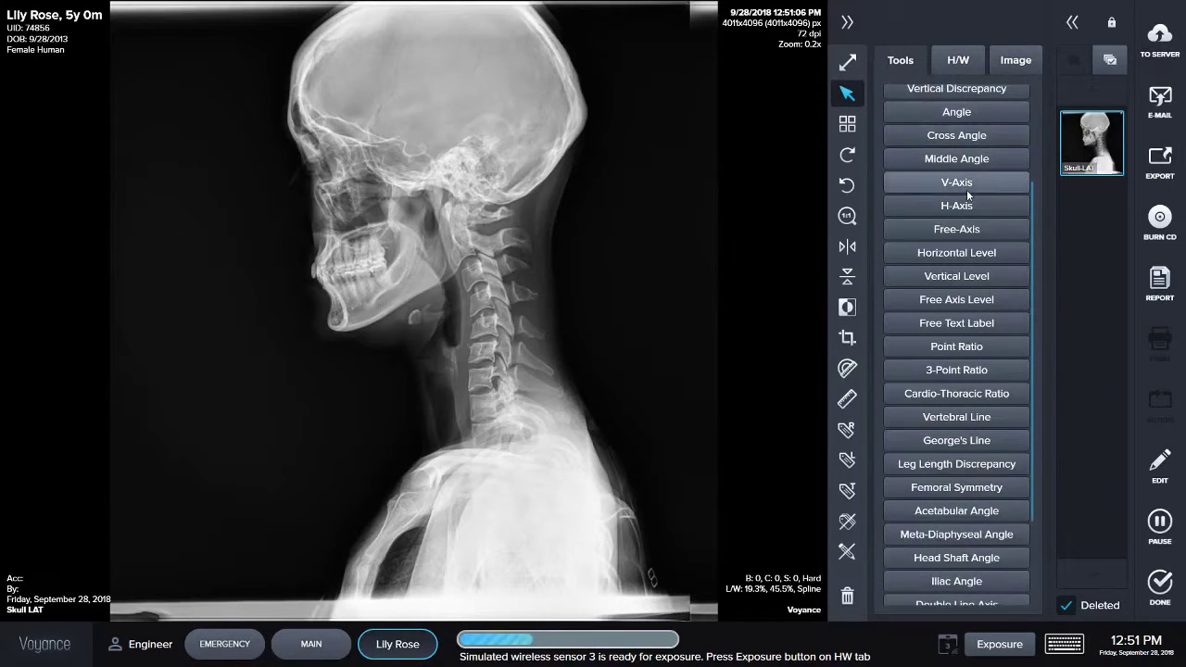
# Crop the side and bottom margins off the lateral skull image, to about 2925 × 3659 px, and collapse the tool list
pyautogui.click(839, 340)
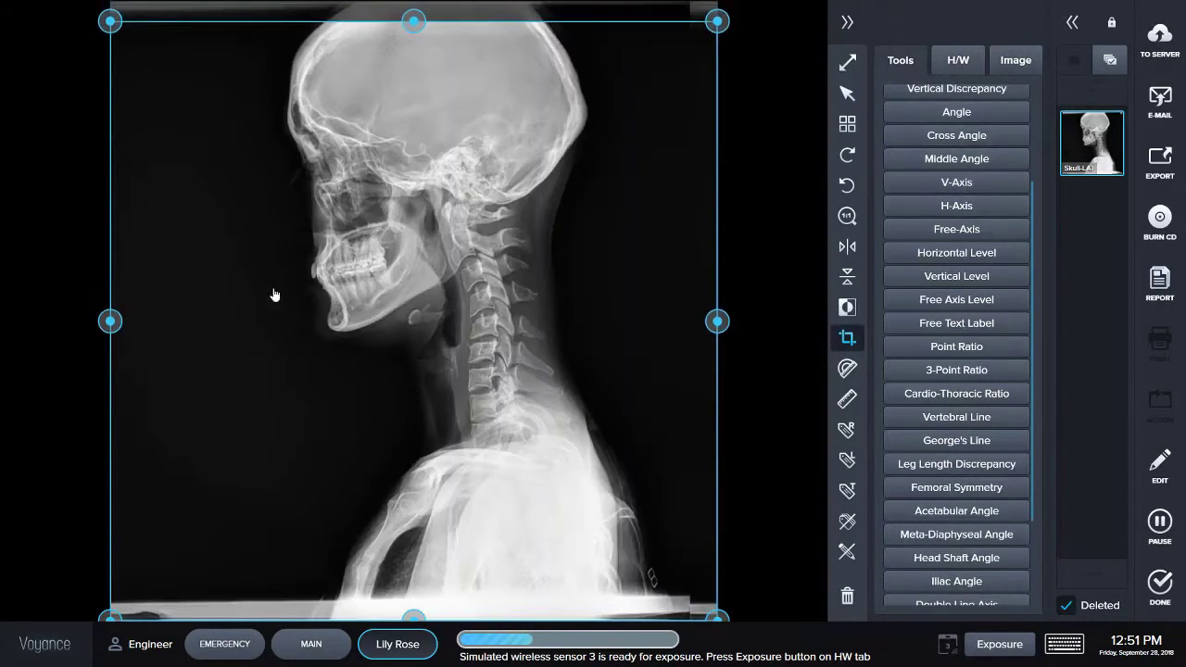
pyautogui.moveTo(108, 320); pyautogui.dragTo(227, 322)
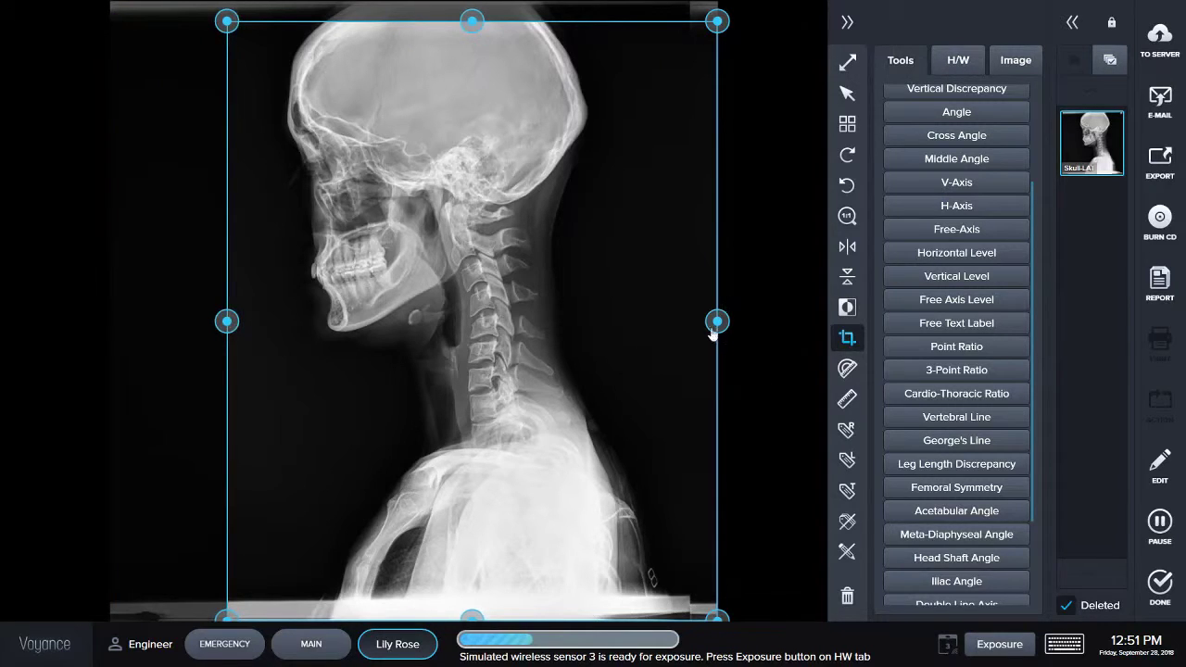
pyautogui.moveTo(712, 334); pyautogui.dragTo(668, 333)
pyautogui.moveTo(450, 616); pyautogui.dragTo(469, 567)
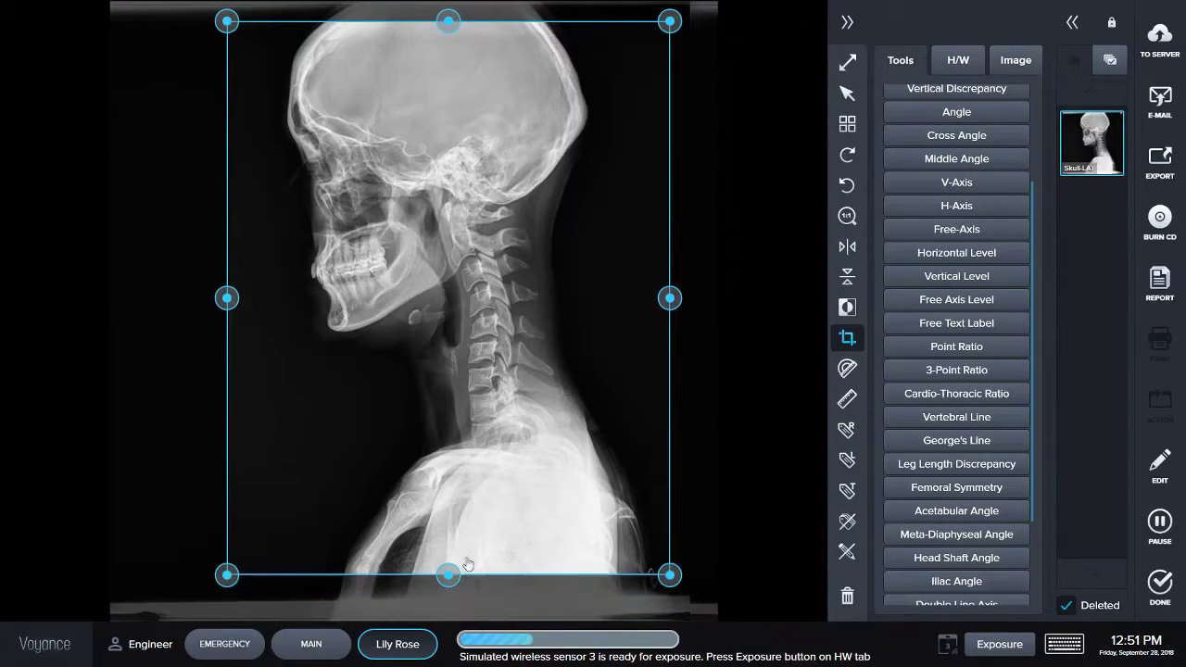
pyautogui.click(847, 93)
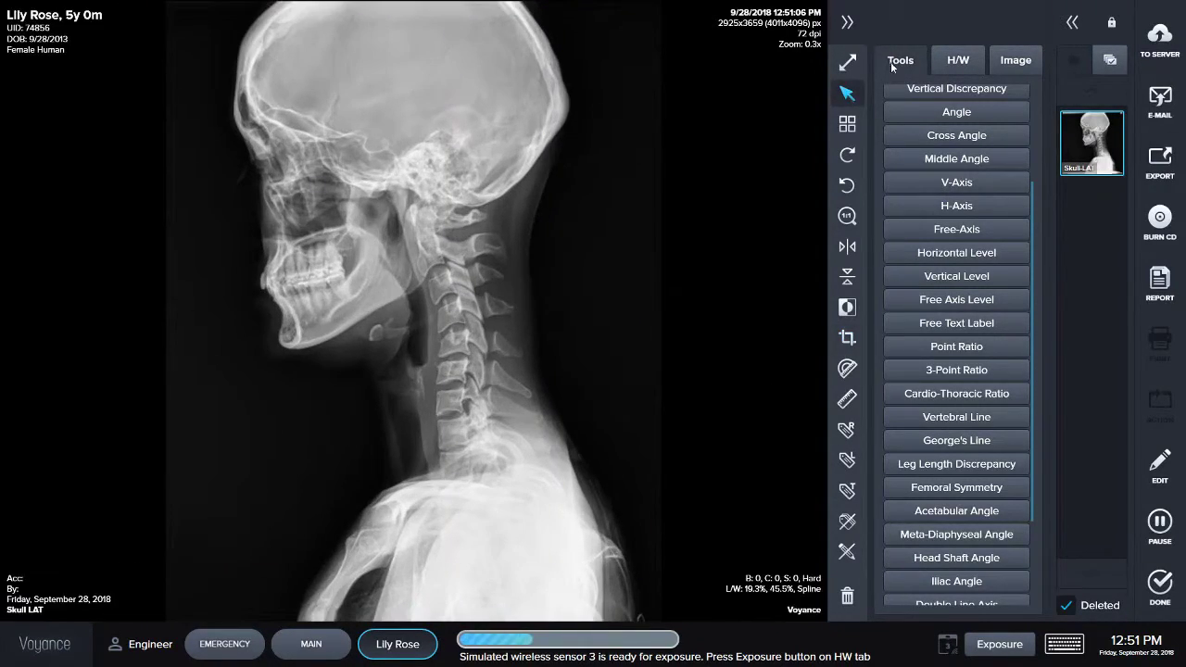
pyautogui.click(847, 22)
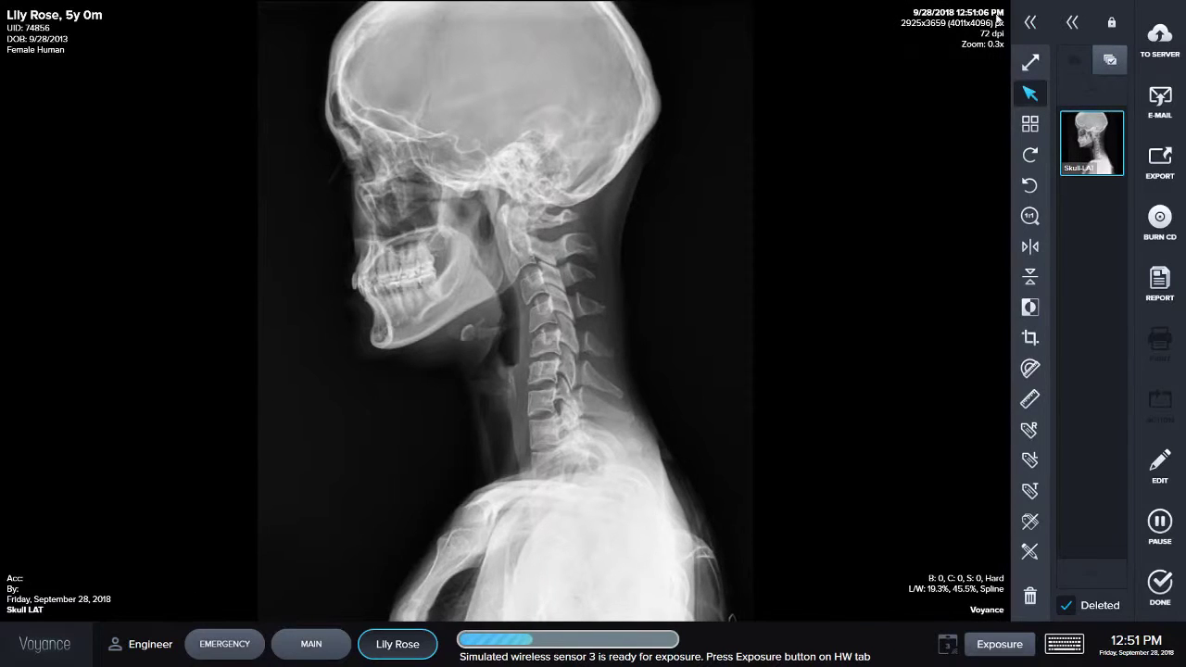
# Add a second lateral (LAT) skull position to the study and acquire its exposure
pyautogui.click(1075, 28)
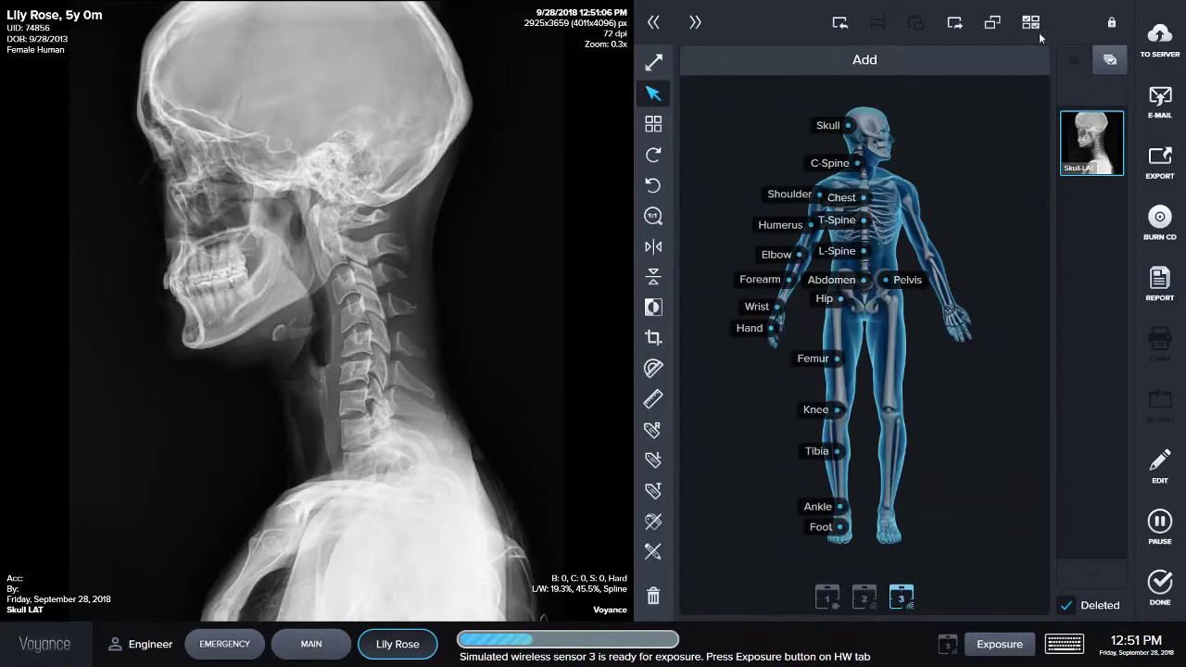
pyautogui.click(828, 125)
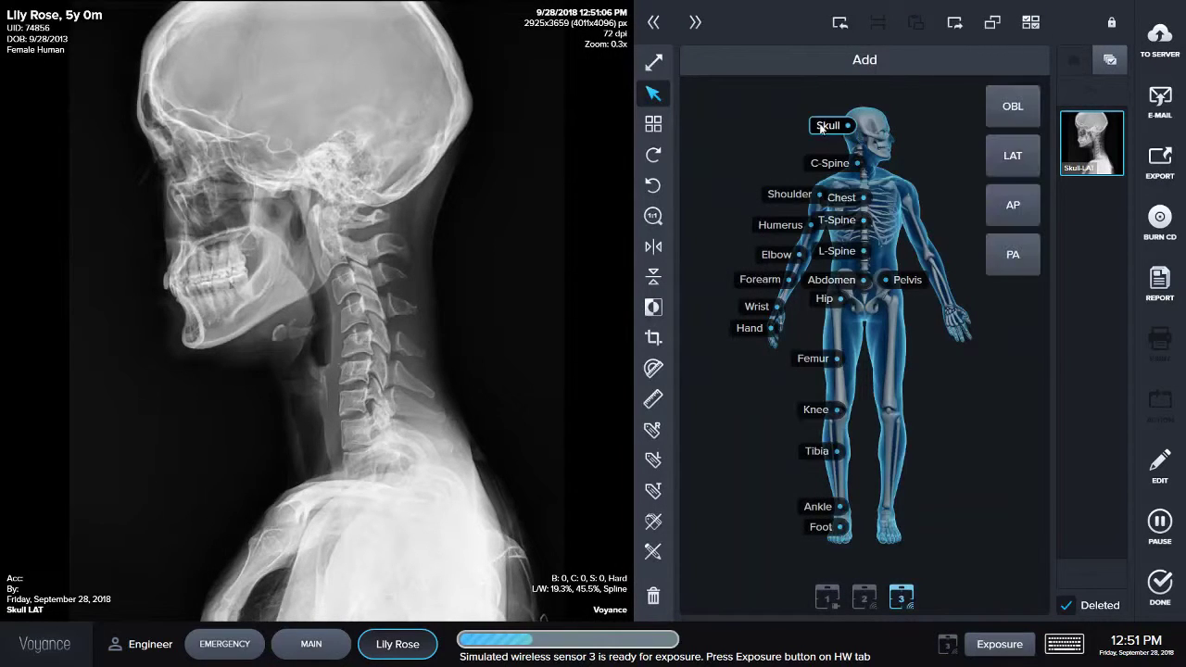
pyautogui.click(1013, 156)
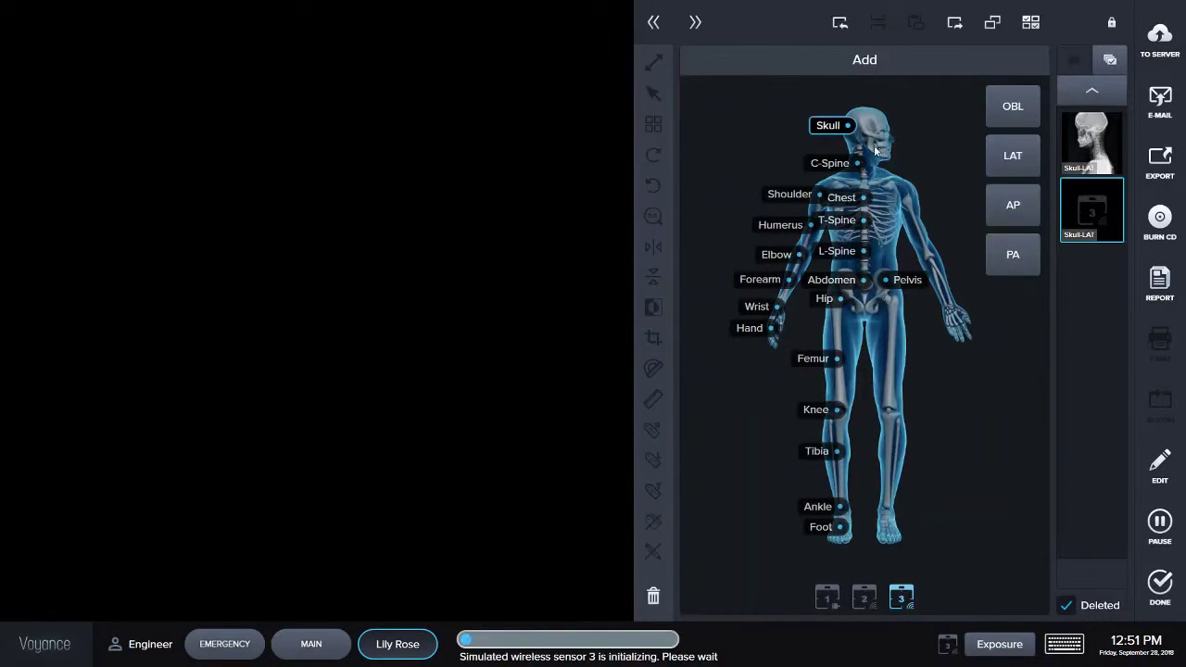
pyautogui.click(997, 644)
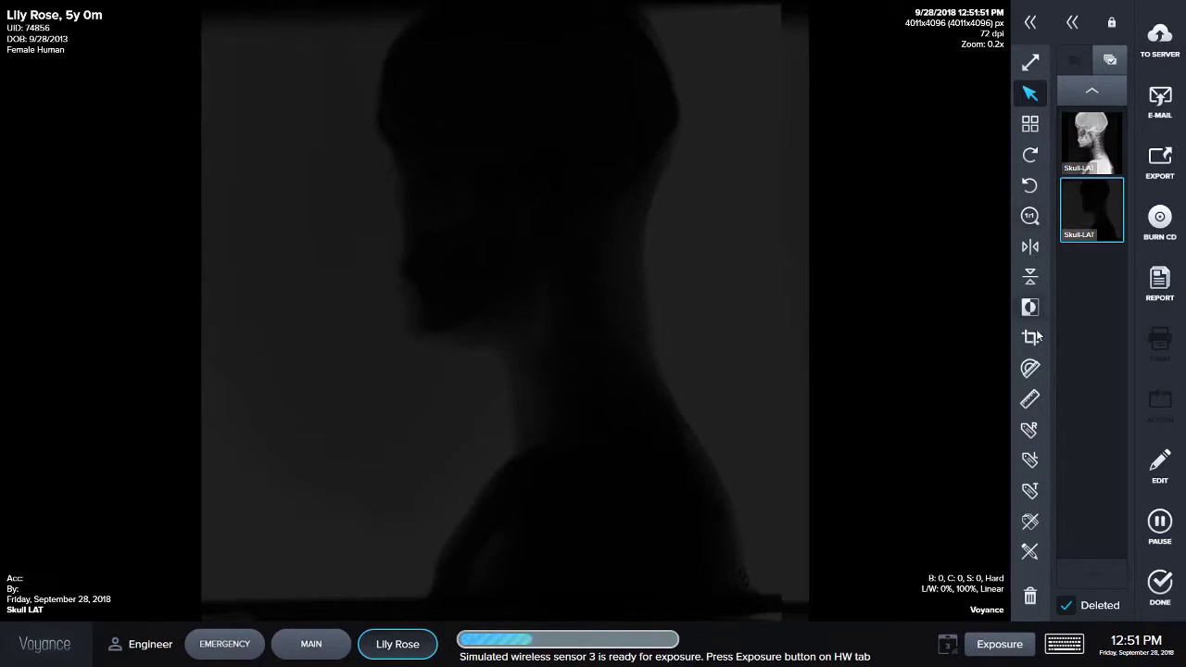
# Crop the second lateral skull image on all four sides to about 3048 × 3733 px
pyautogui.click(1032, 339)
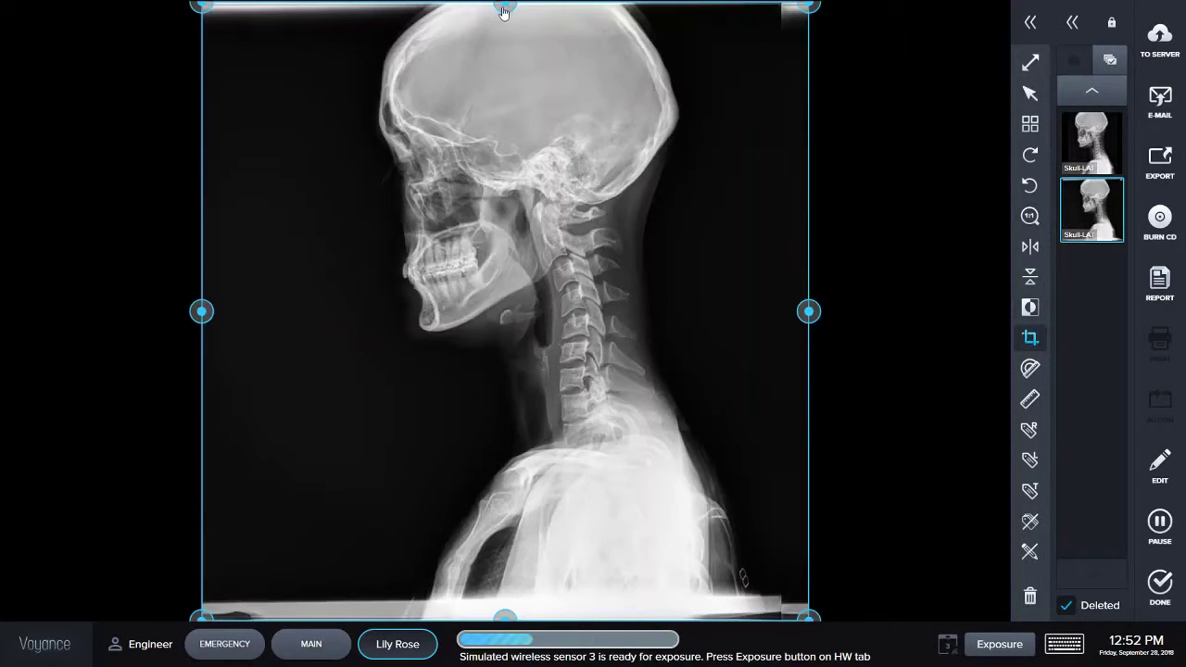
pyautogui.moveTo(503, 9); pyautogui.dragTo(505, 15)
pyautogui.moveTo(212, 325); pyautogui.dragTo(313, 320)
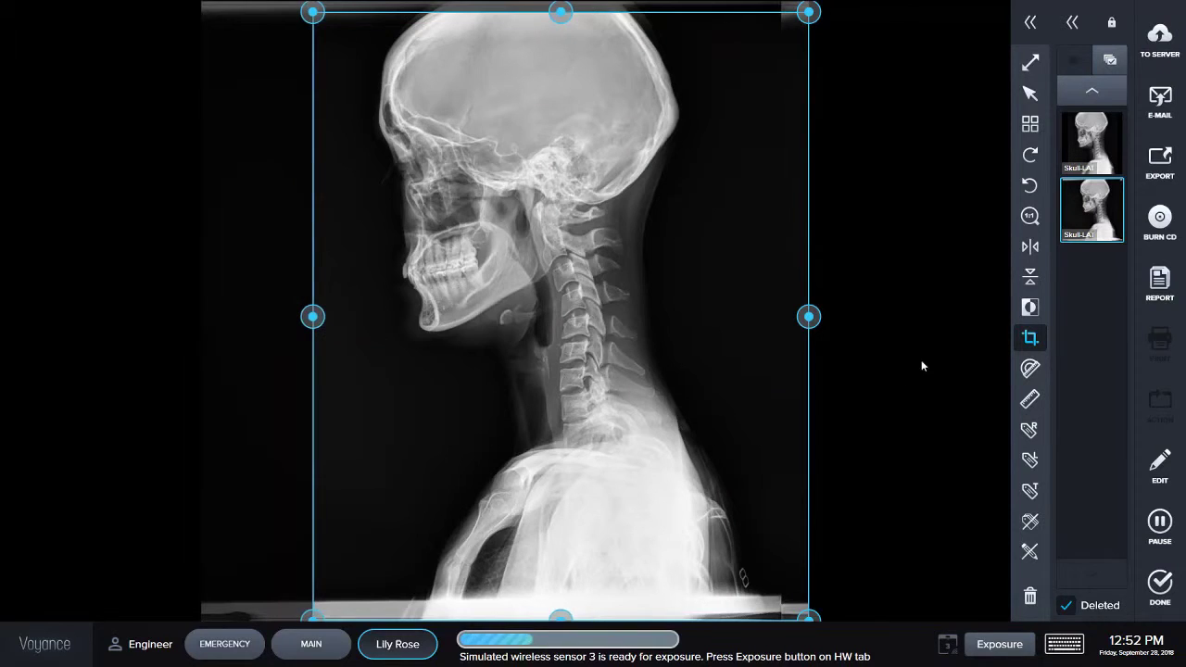
pyautogui.moveTo(813, 331); pyautogui.dragTo(775, 329)
pyautogui.moveTo(549, 617); pyautogui.dragTo(551, 576)
pyautogui.click(1031, 94)
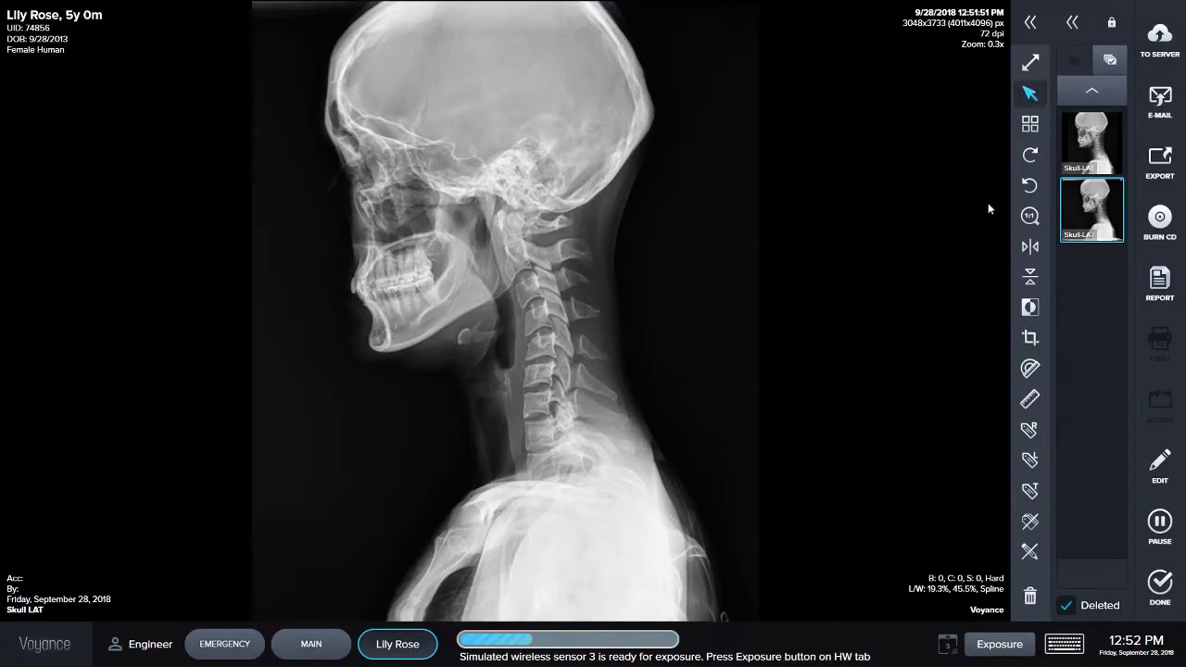
# Place an R side label in the dark area behind the neck and mark the study as completed
pyautogui.click(1029, 429)
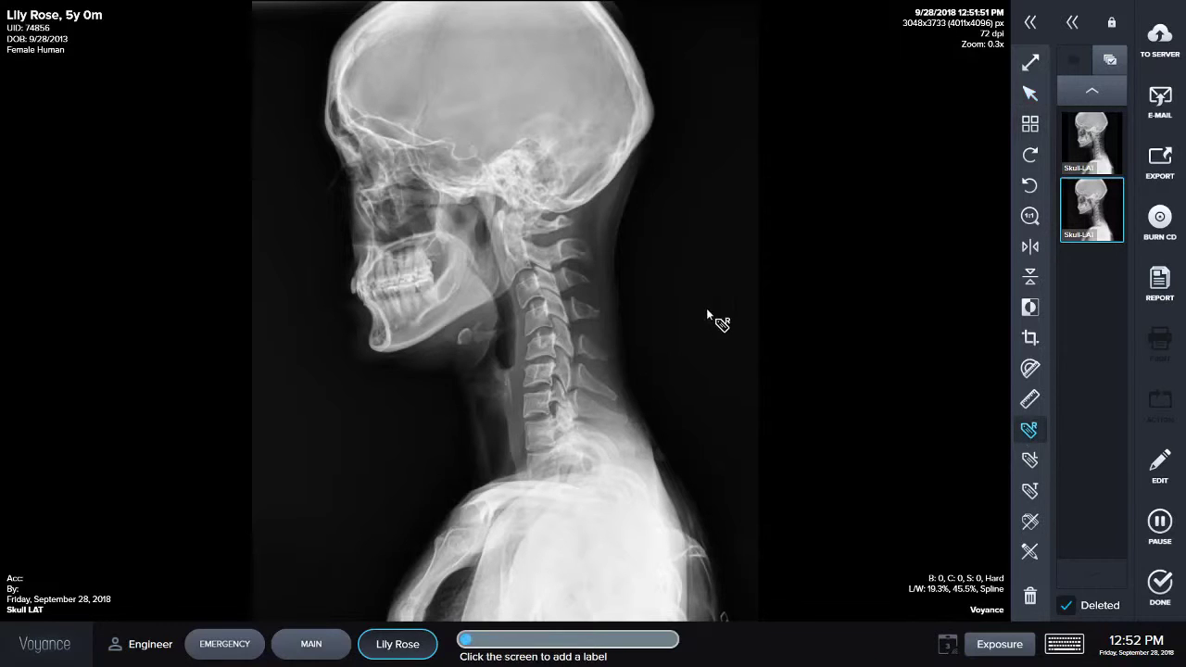
pyautogui.click(743, 304)
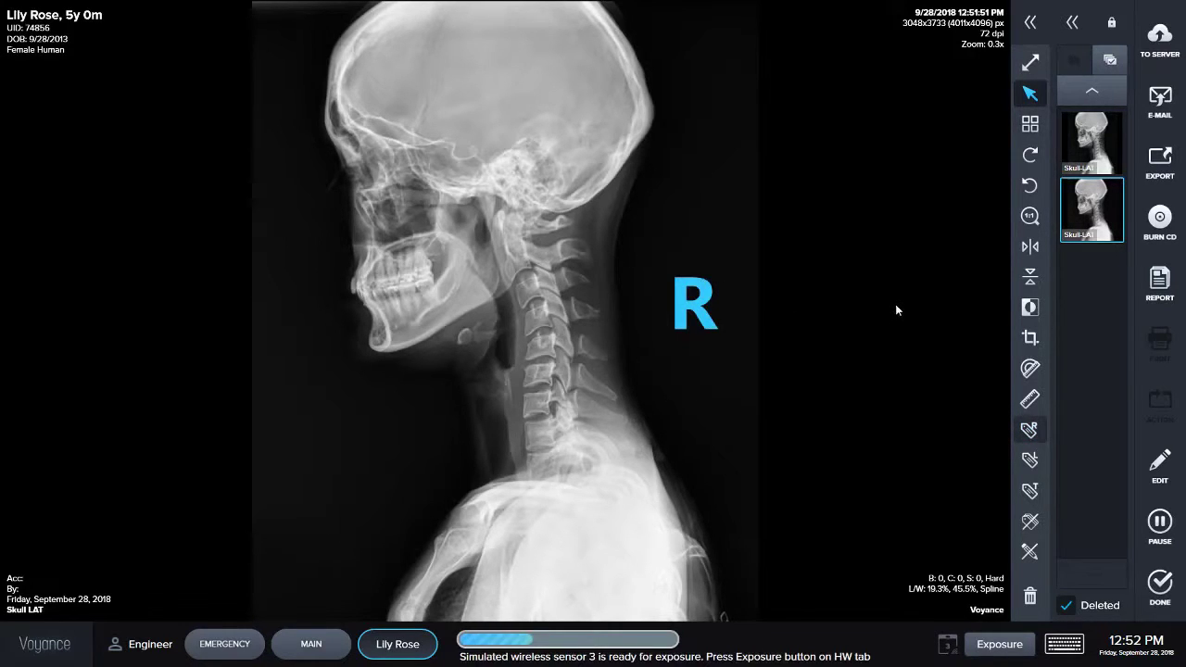
pyautogui.click(1162, 584)
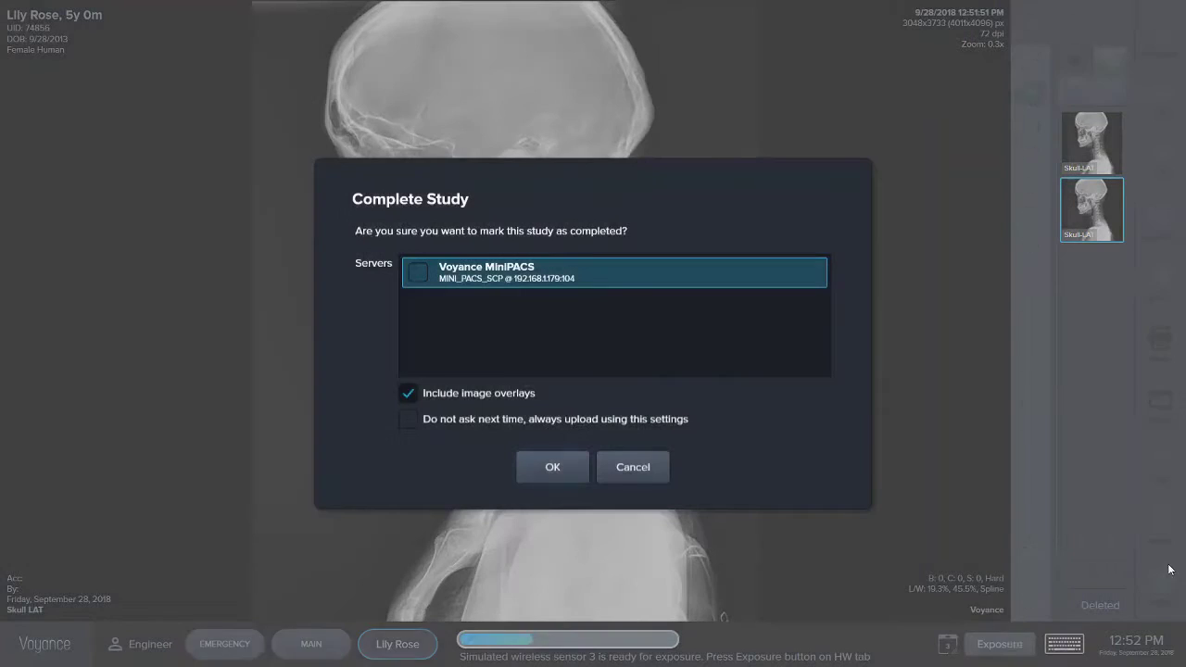
pyautogui.click(583, 467)
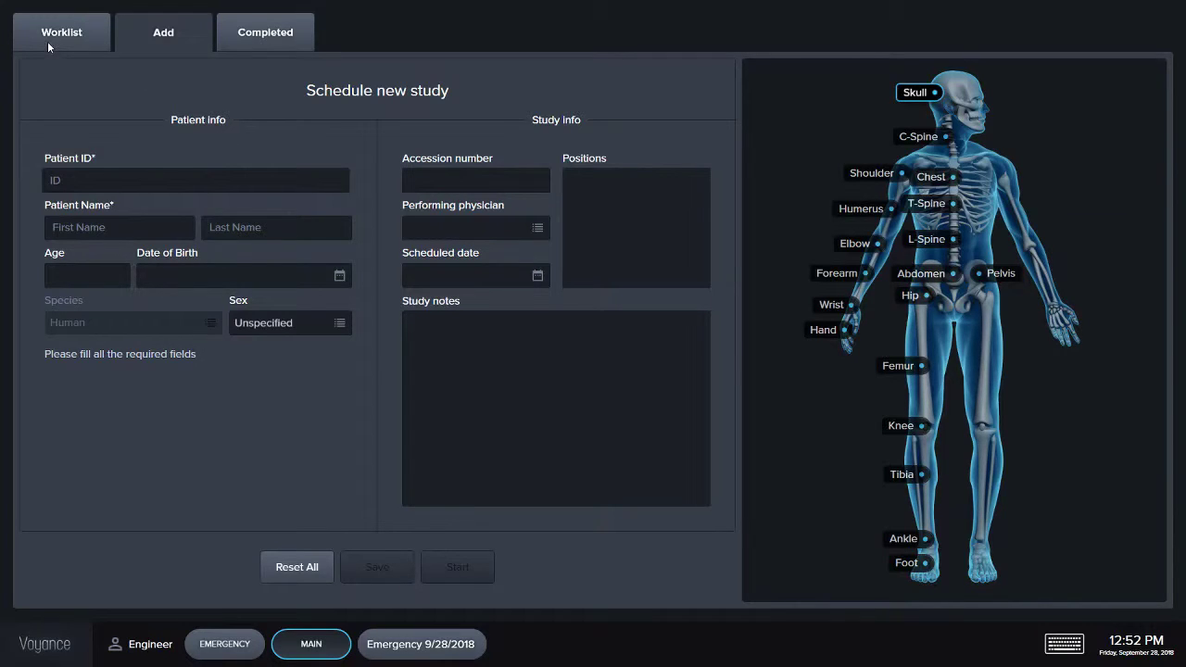
# Open the patient's study from the completed studies and reactivate it
pyautogui.click(245, 49)
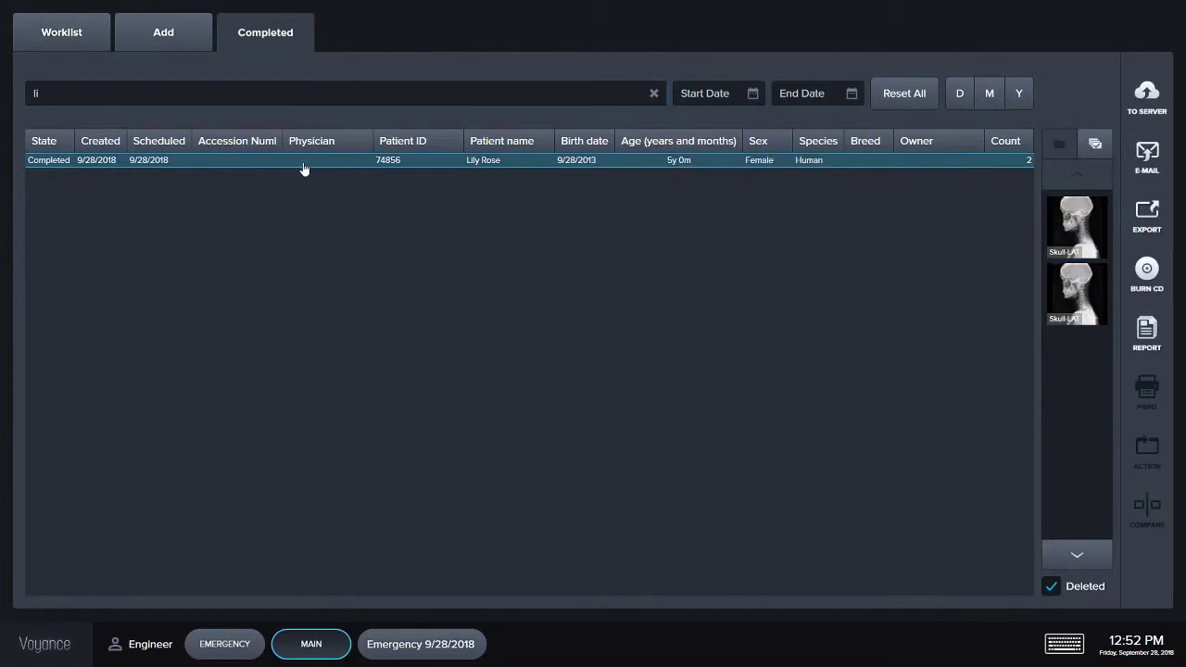
pyautogui.doubleClick(304, 166)
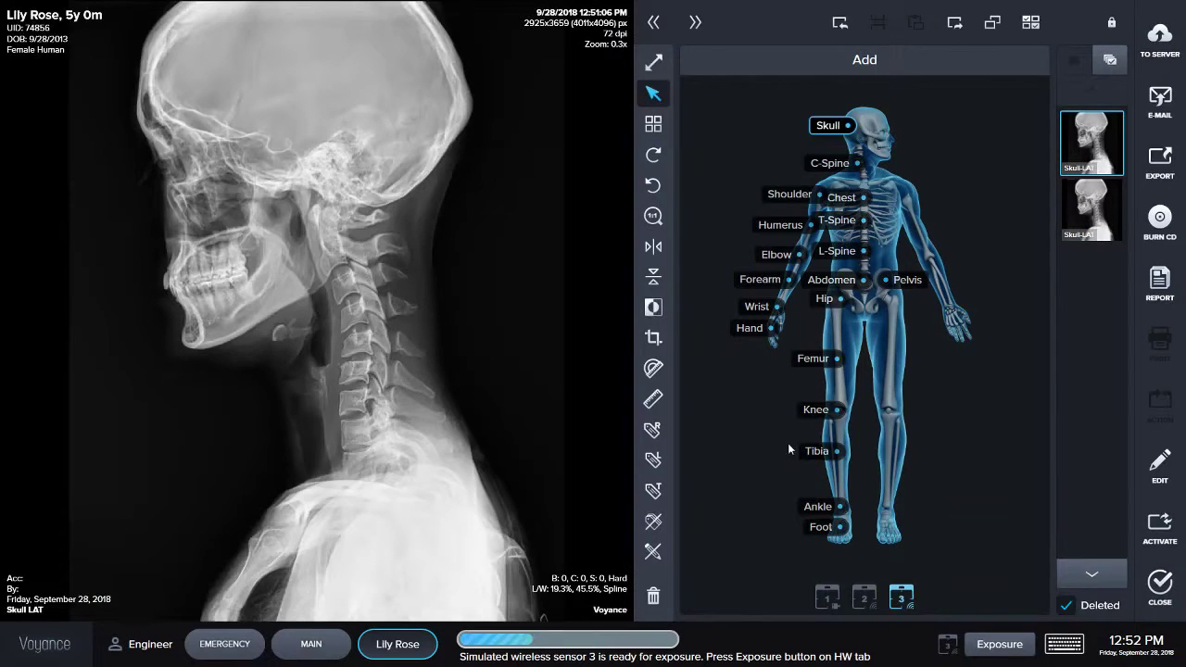
pyautogui.click(1154, 535)
pyautogui.click(542, 387)
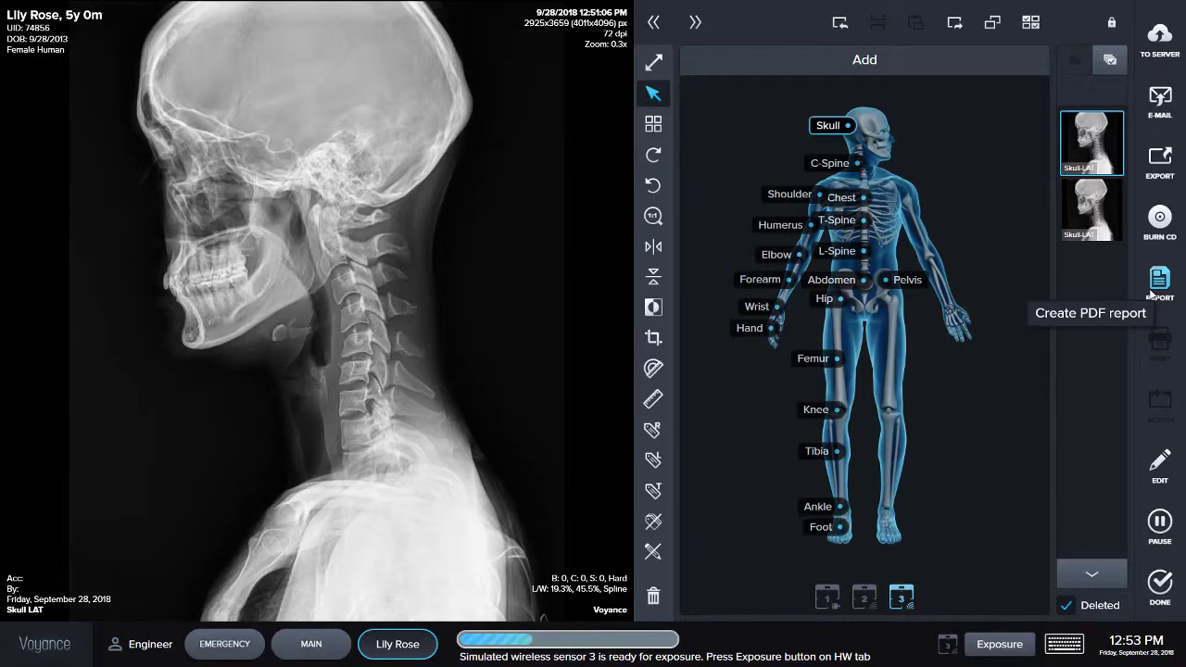
# Prepare an e-mail of the study images to the saved support contact, select its message text, and discard it without sending
pyautogui.click(1172, 104)
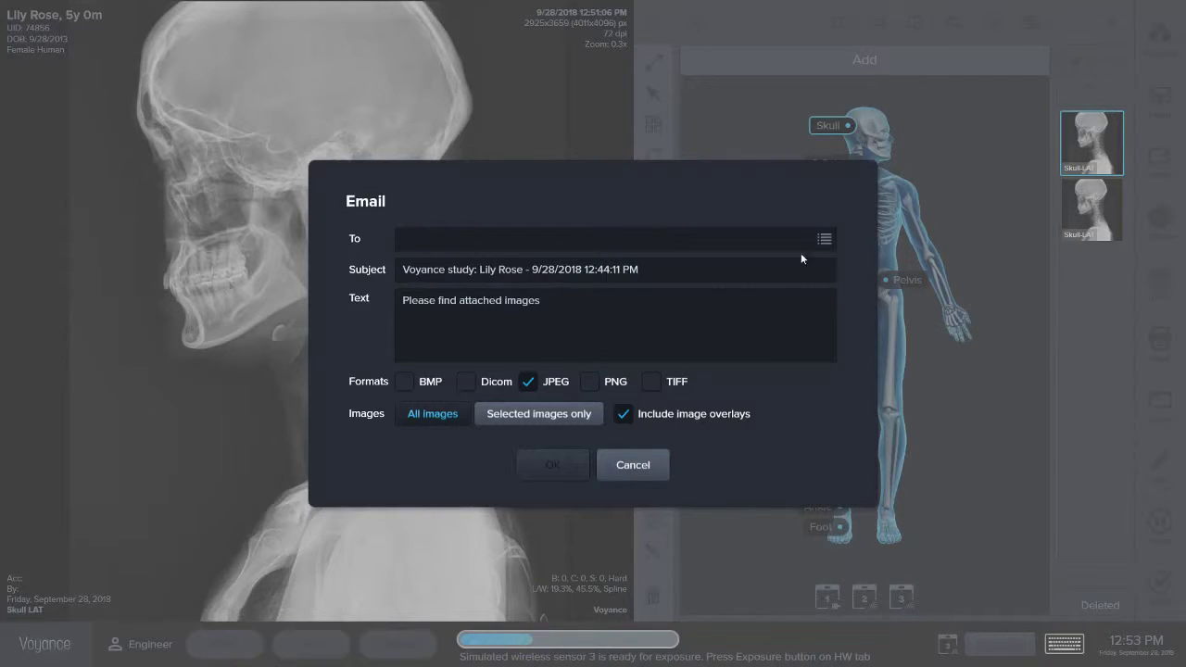
pyautogui.click(824, 239)
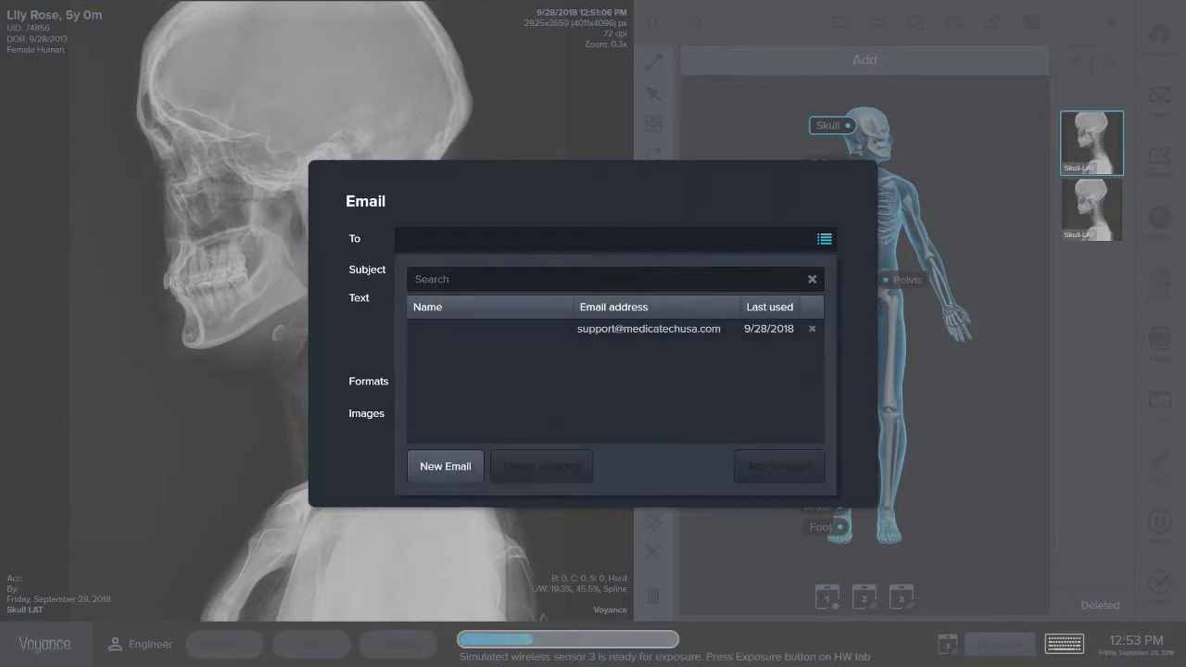
pyautogui.click(676, 328)
pyautogui.click(748, 468)
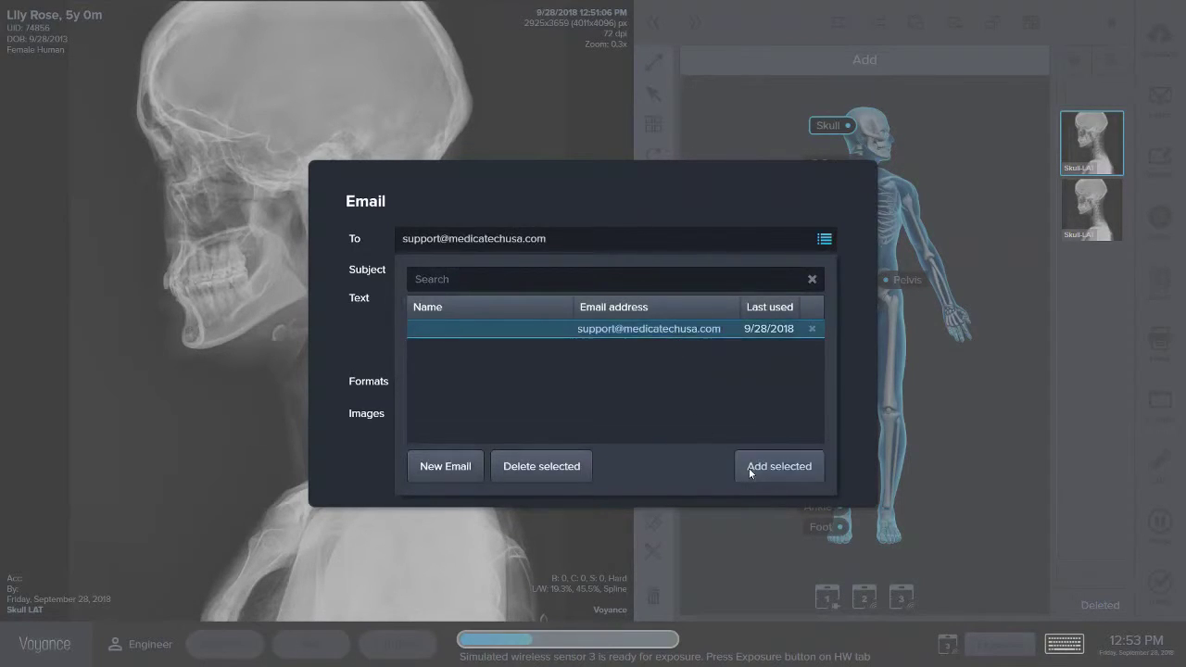
pyautogui.moveTo(545, 301); pyautogui.dragTo(360, 318)
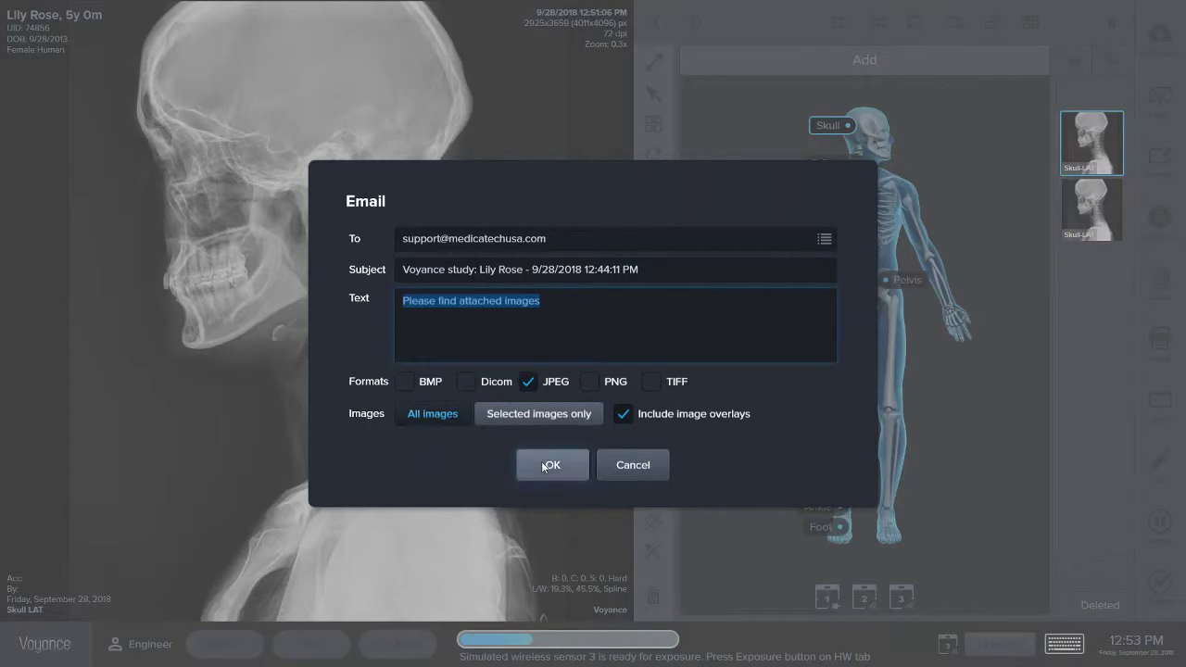
pyautogui.click(622, 465)
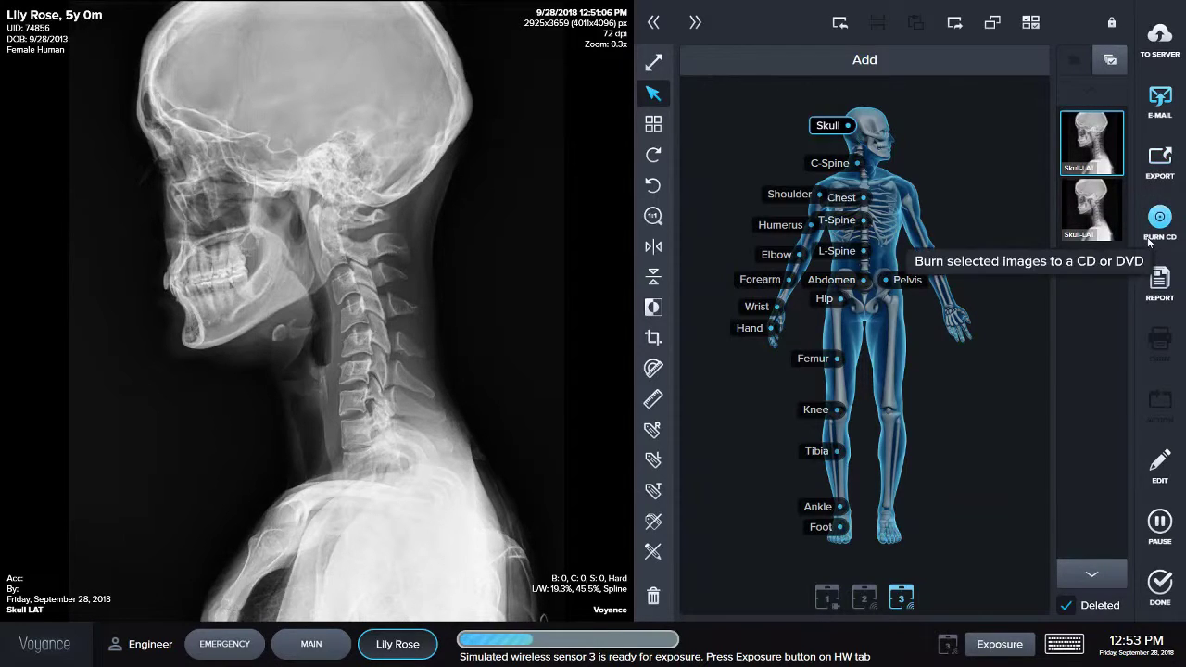
# Examine the PDF report settings for the study and close them without creating a report
pyautogui.click(1160, 283)
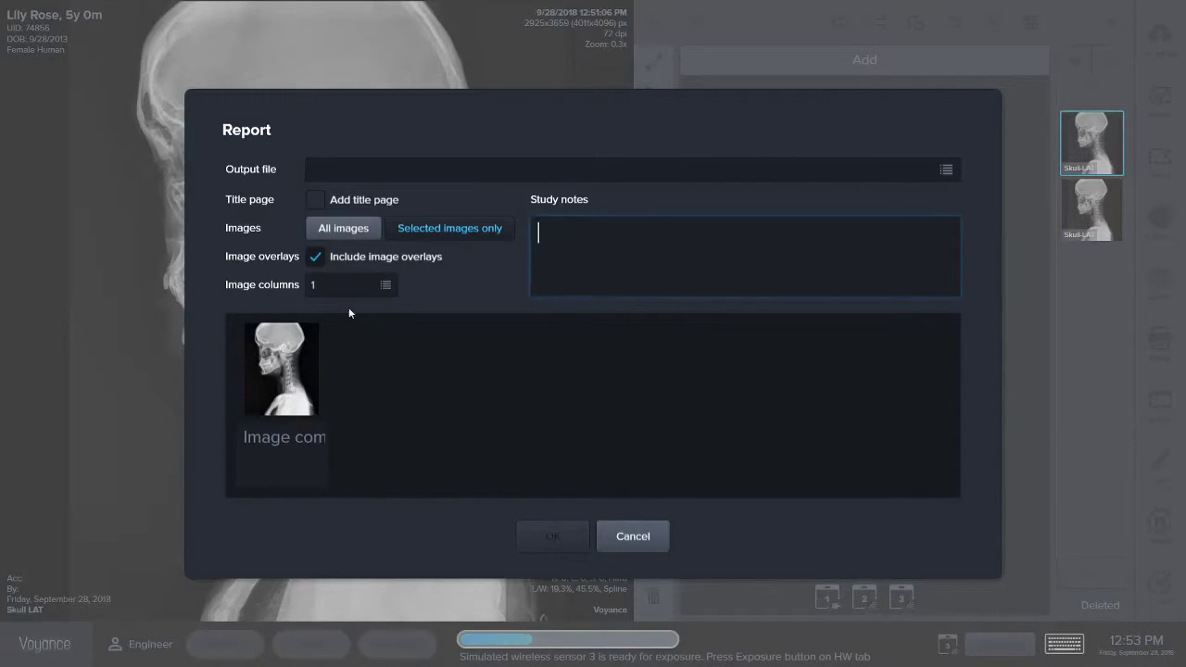
pyautogui.click(640, 536)
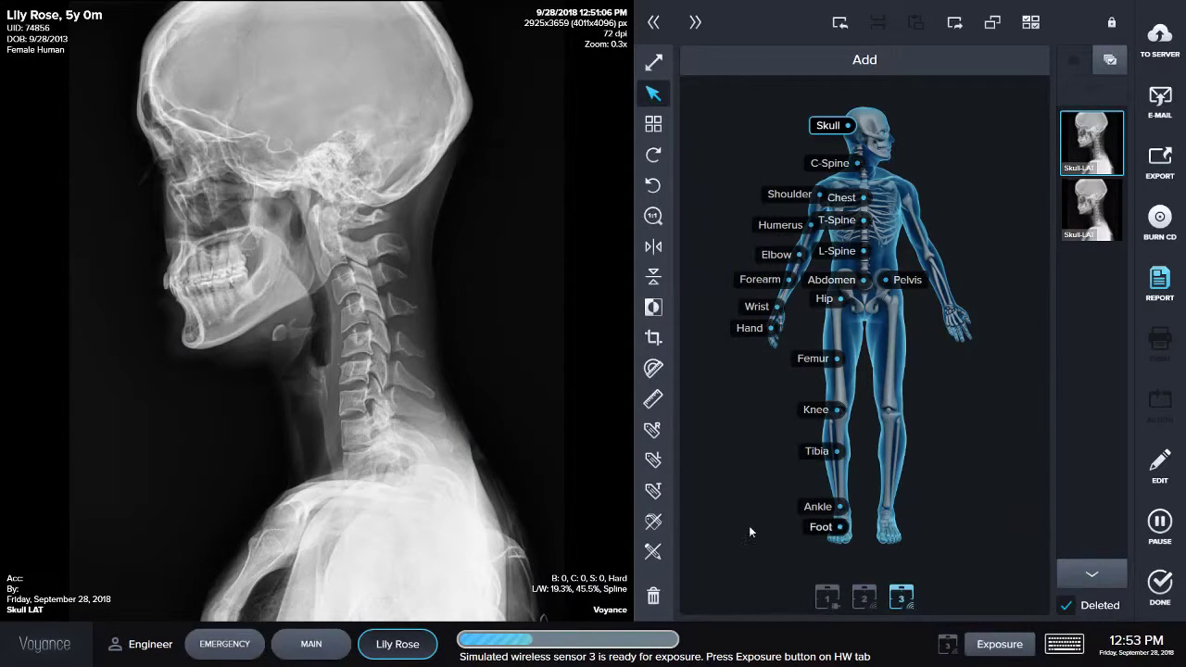
# Start a new emergency study for acquiring a Skull OBL image
pyautogui.click(239, 648)
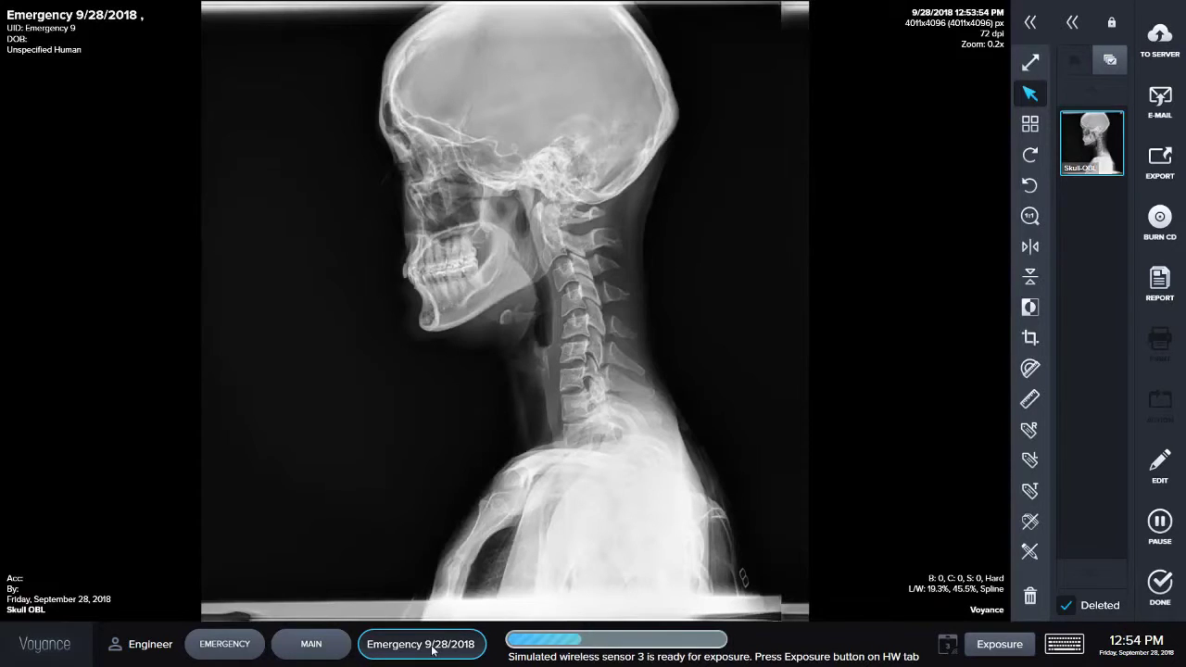
# Switch to the open study created 9/28/2018 at 12:05:51 PM and mark it as completed with image overlays included
pyautogui.click(433, 650)
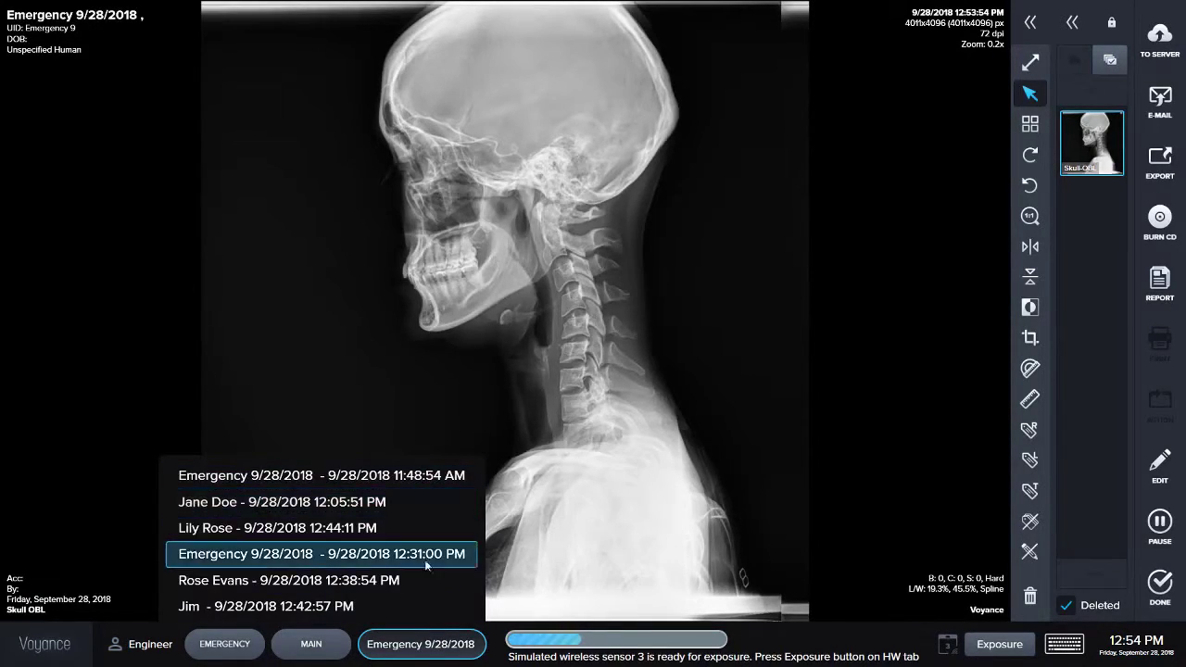
pyautogui.click(432, 504)
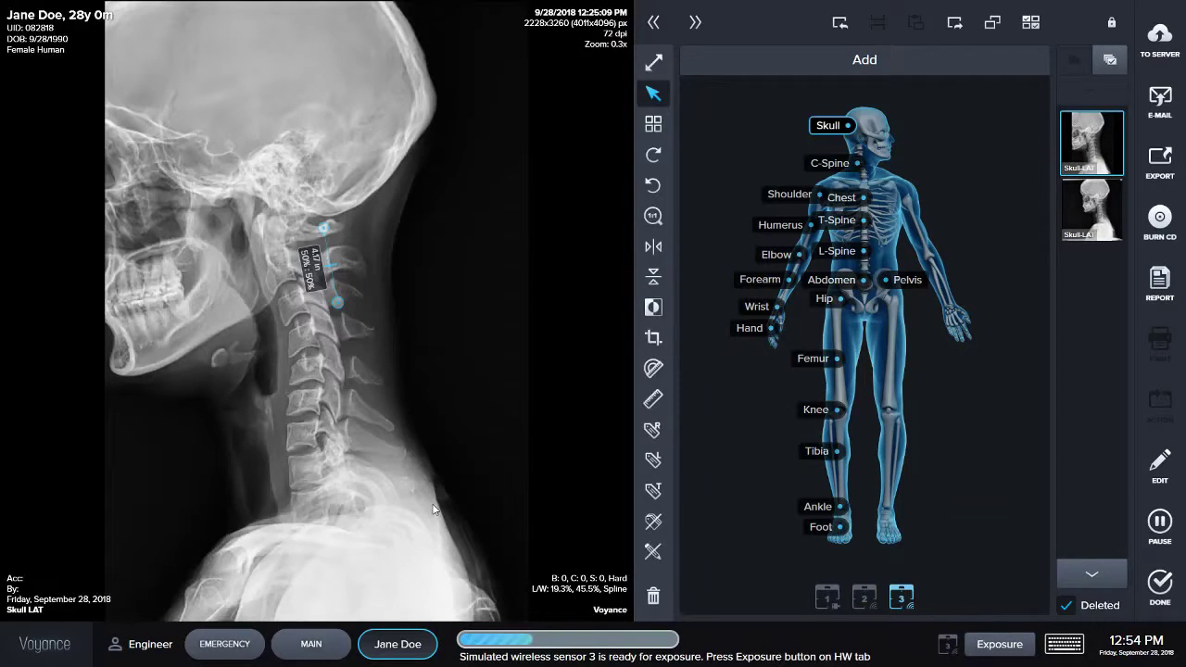
pyautogui.click(1166, 581)
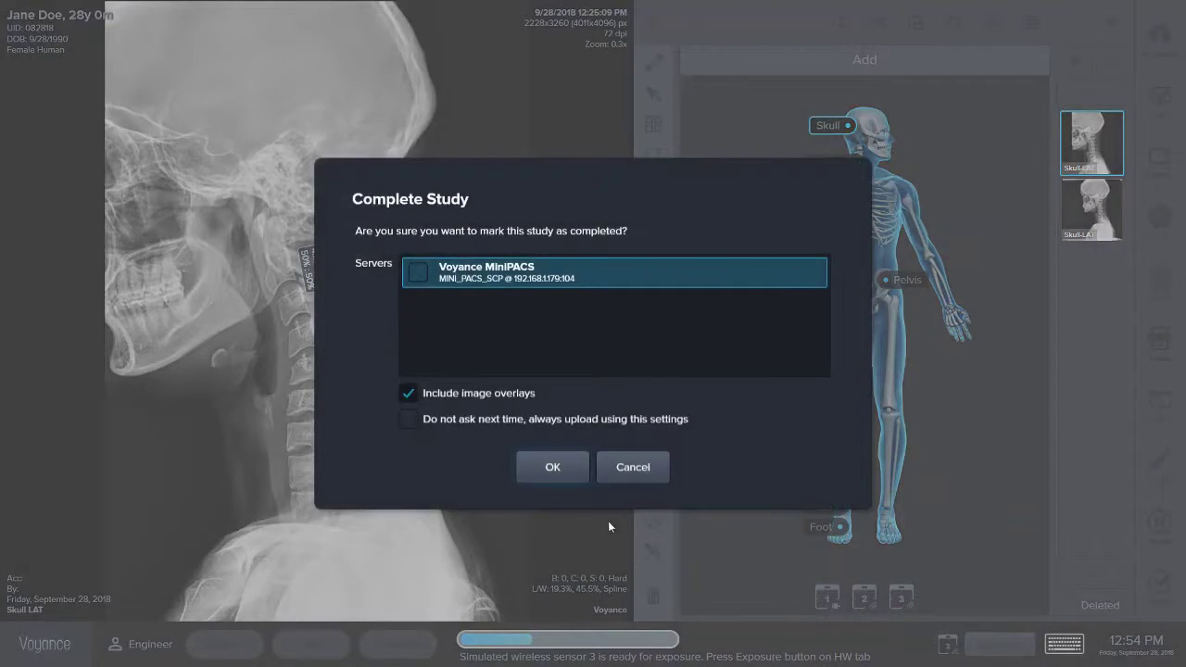
pyautogui.click(550, 476)
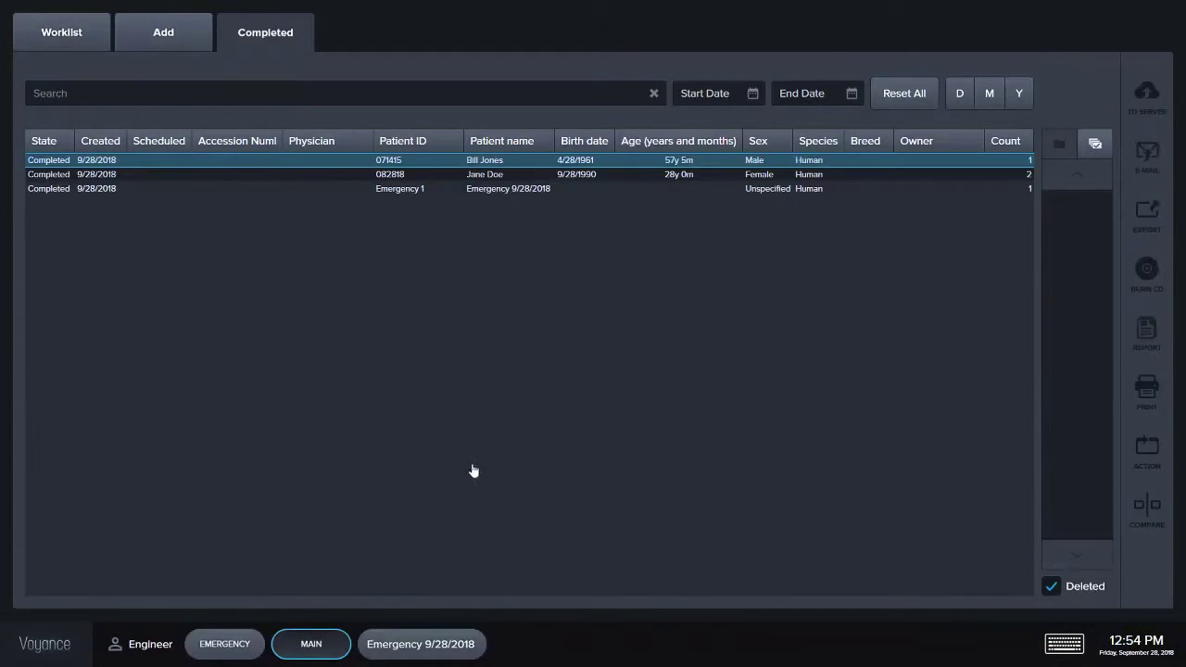
# Open the newest emergency study from the worklist and review its study properties without changing them
pyautogui.click(49, 29)
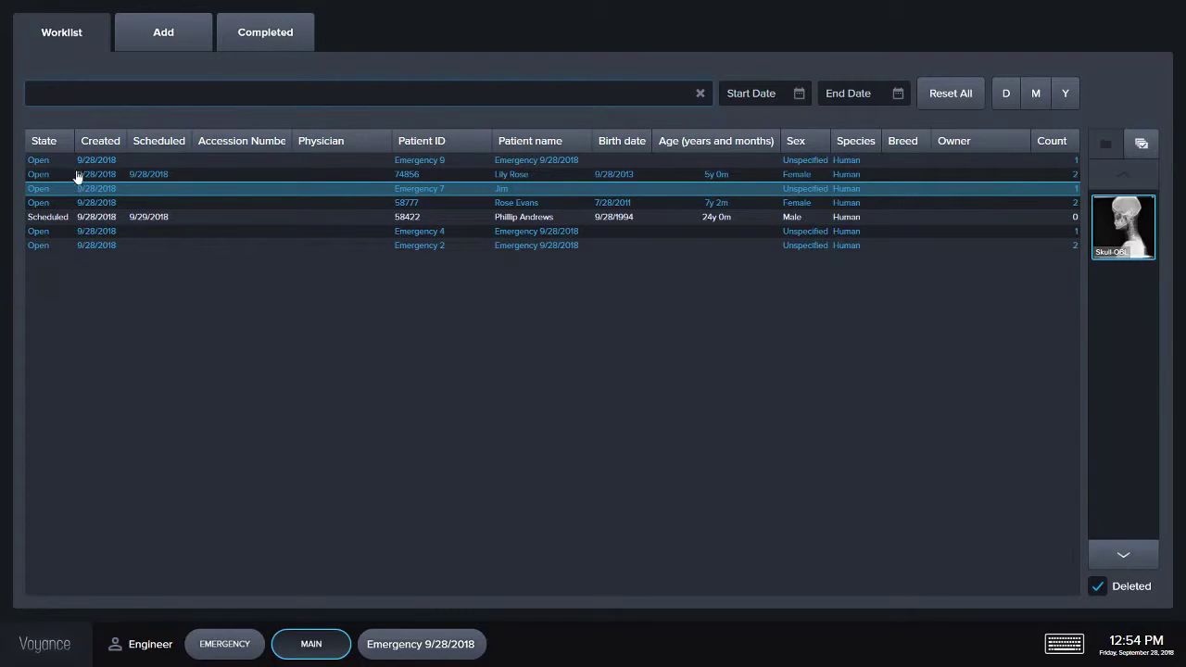
pyautogui.doubleClick(519, 165)
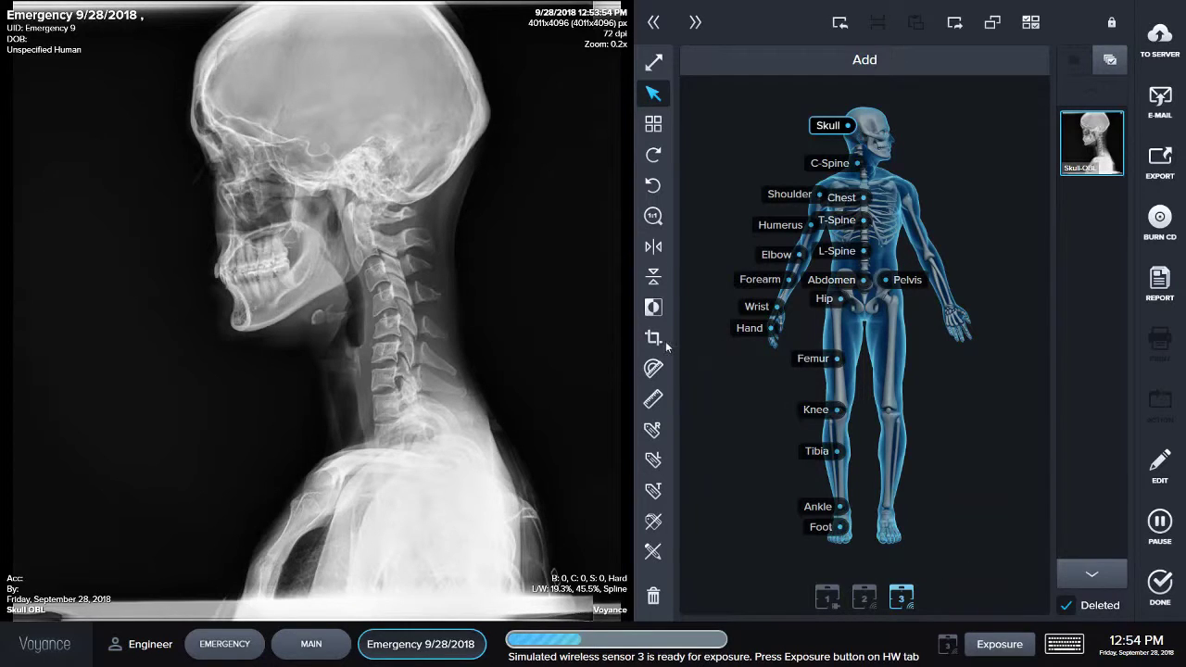
pyautogui.click(1168, 471)
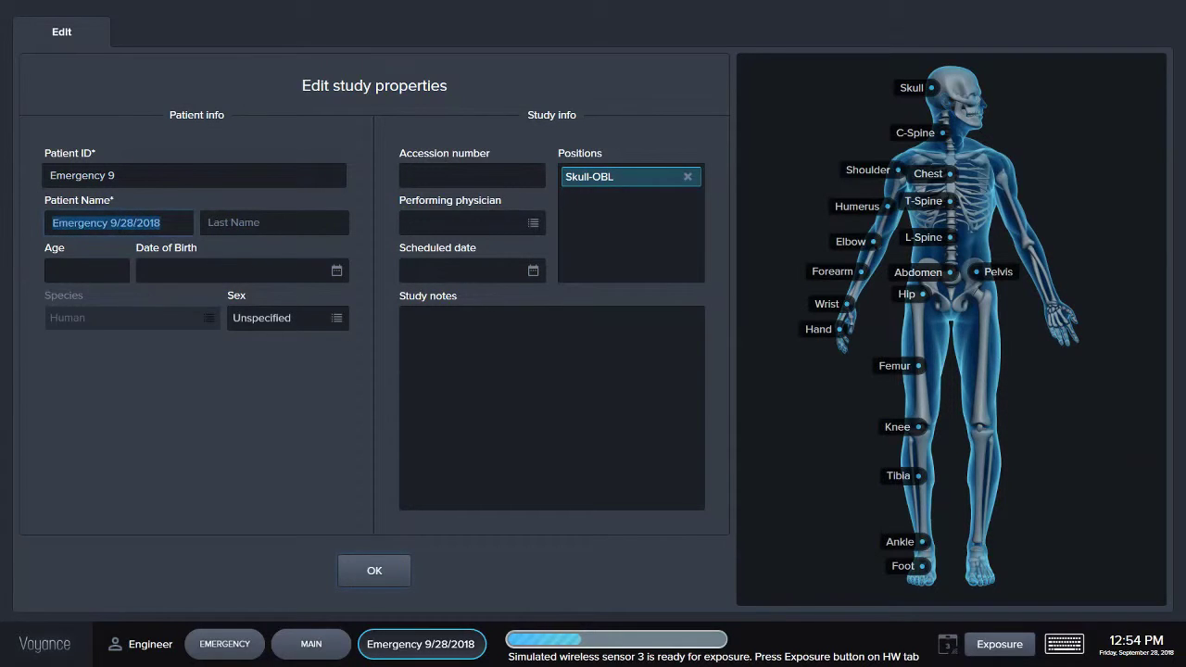
pyautogui.click(365, 573)
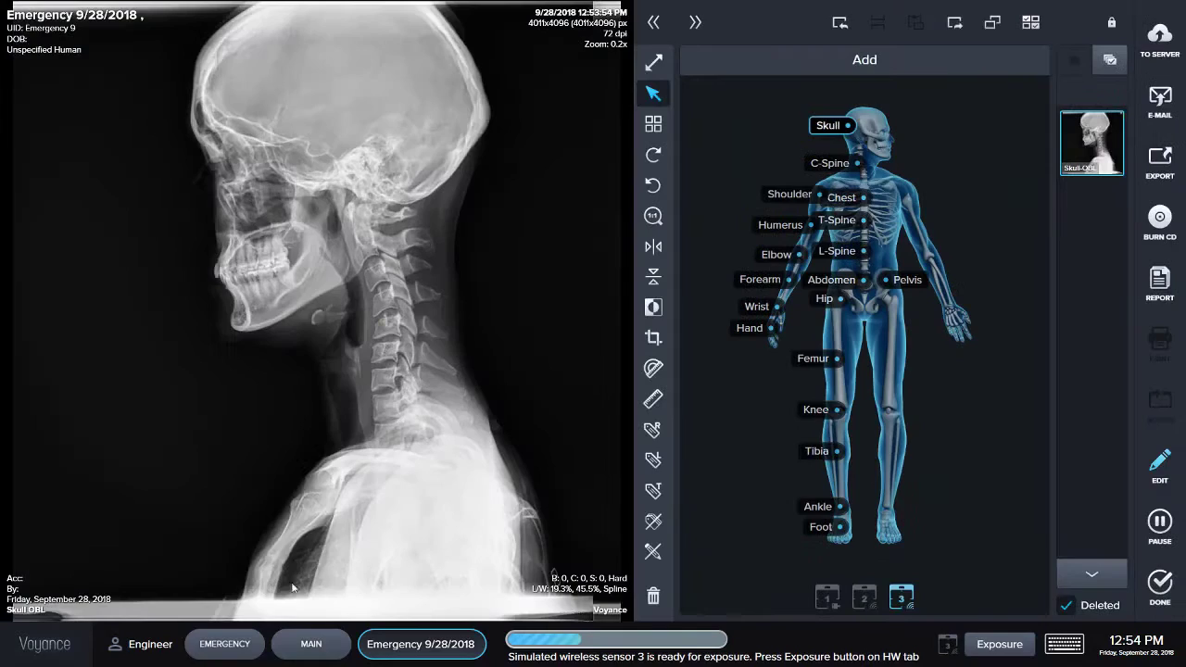
# Go back to the worklist and open the patient study scheduled for 9/28/2018
pyautogui.click(298, 649)
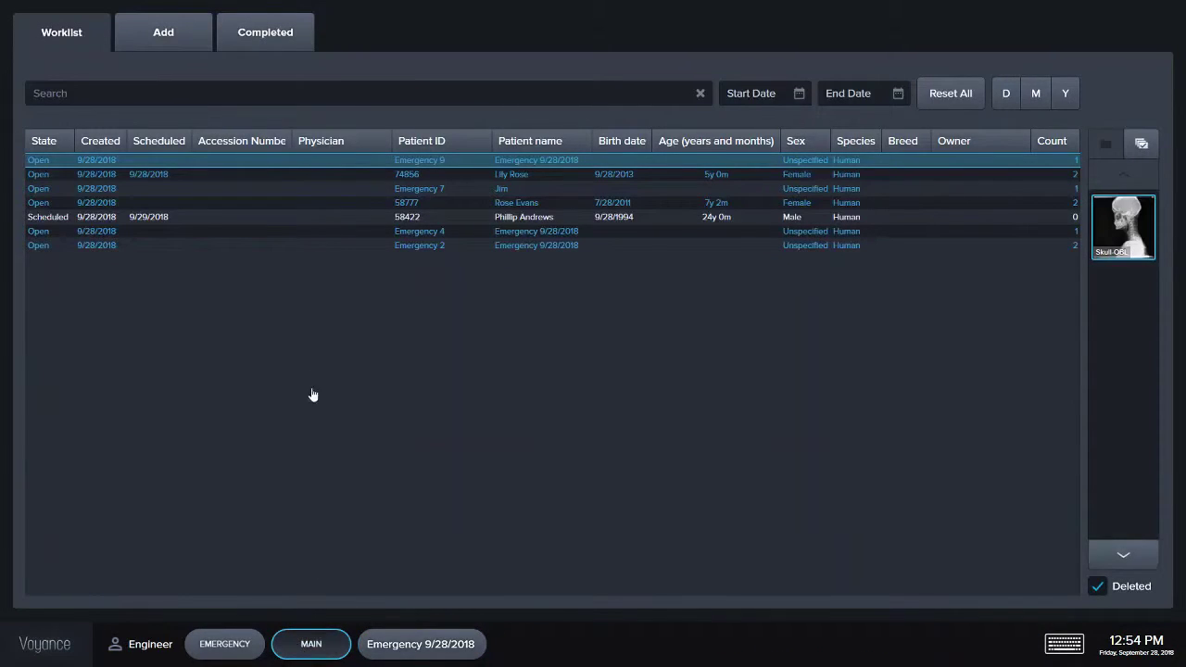
pyautogui.doubleClick(455, 176)
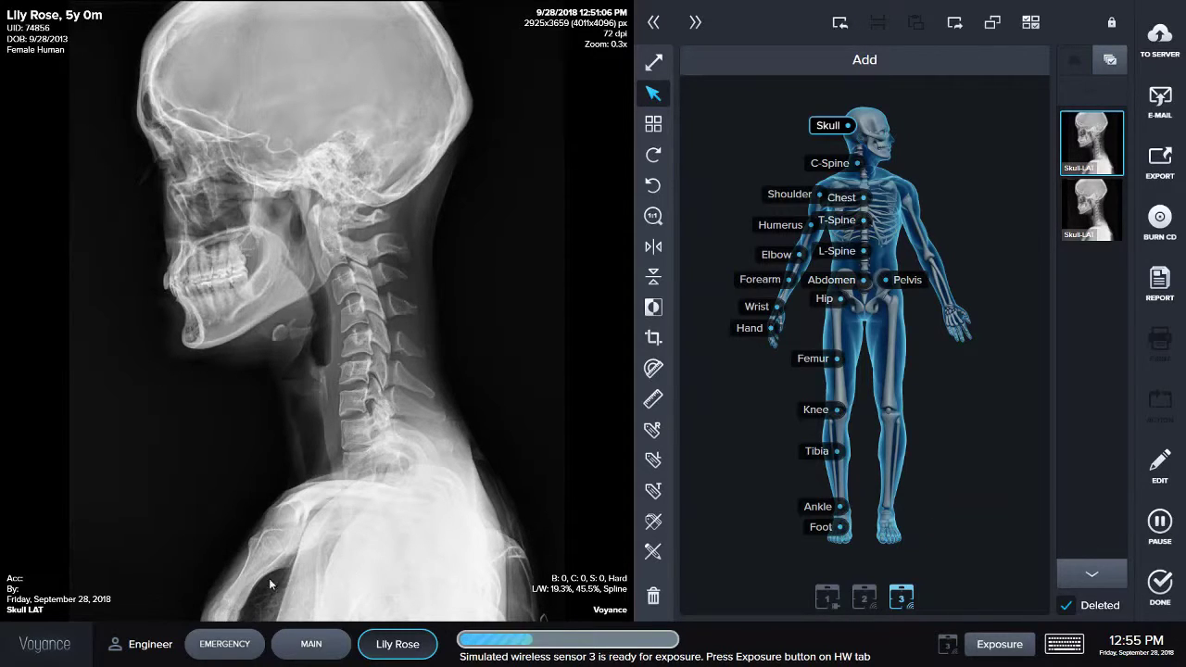
# Examine the worklist layout, database, user account, species and body part view settings, close them without saving, and return to the worklist
pyautogui.click(25, 650)
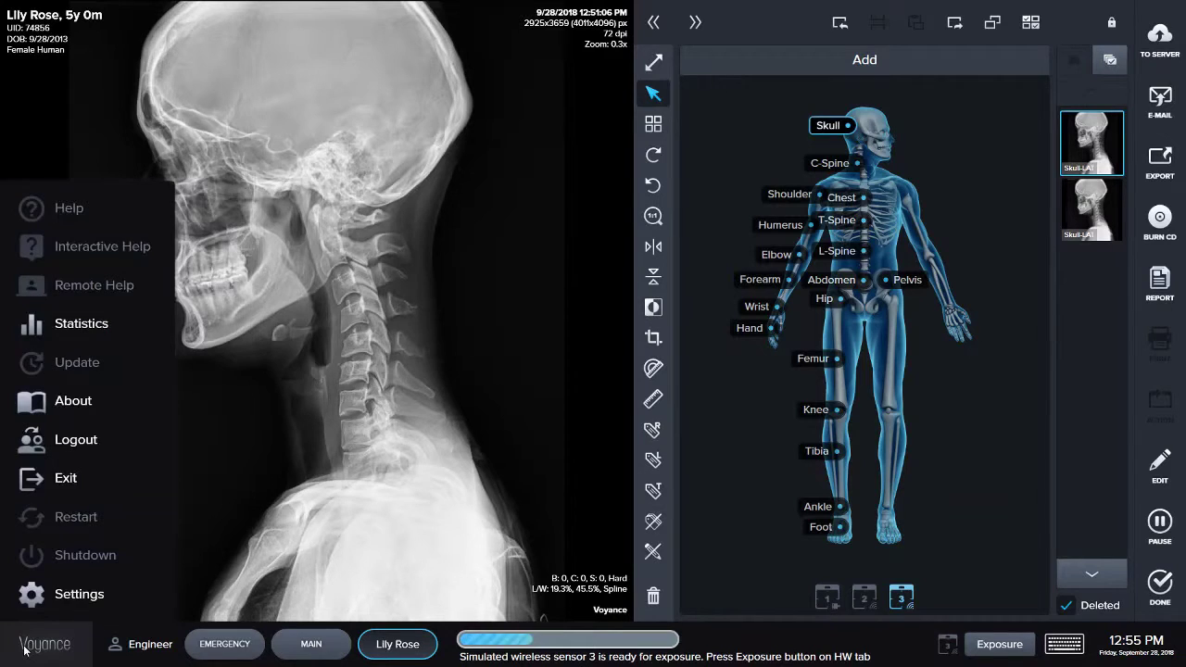
pyautogui.click(35, 607)
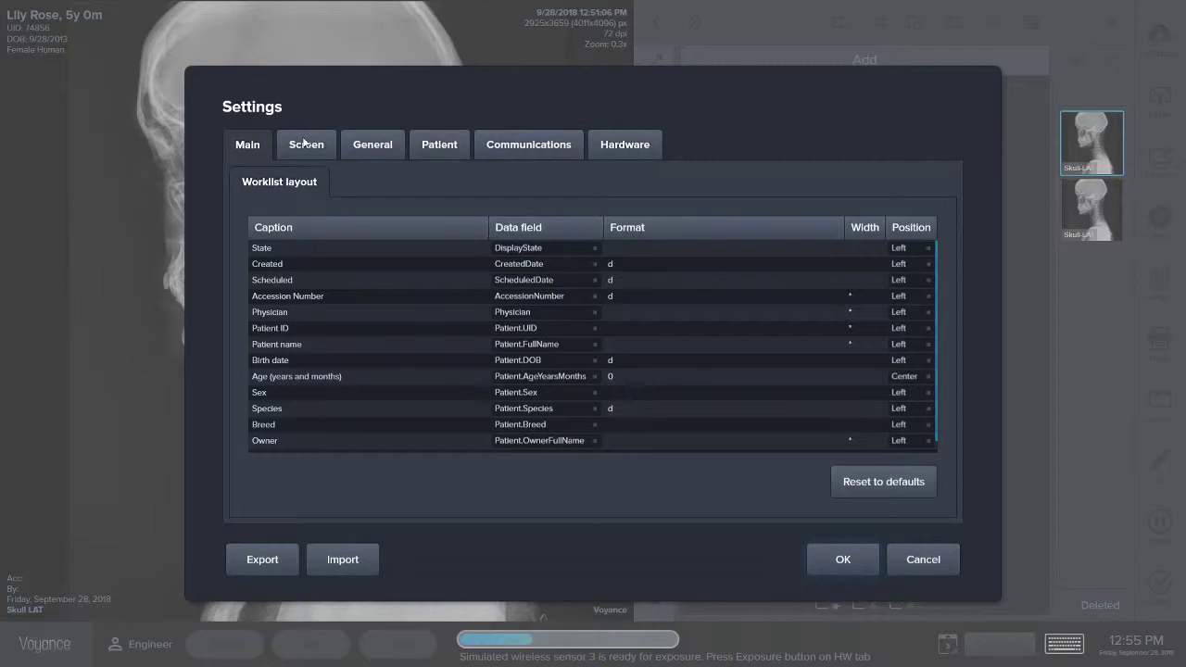
pyautogui.click(350, 145)
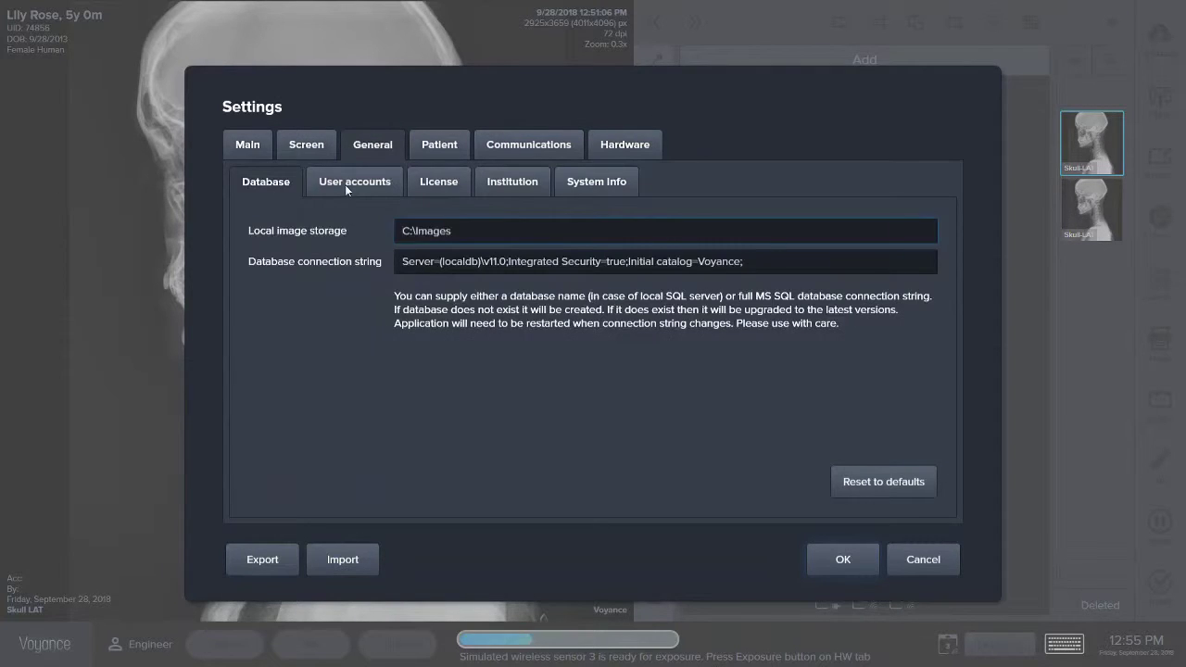
pyautogui.click(345, 185)
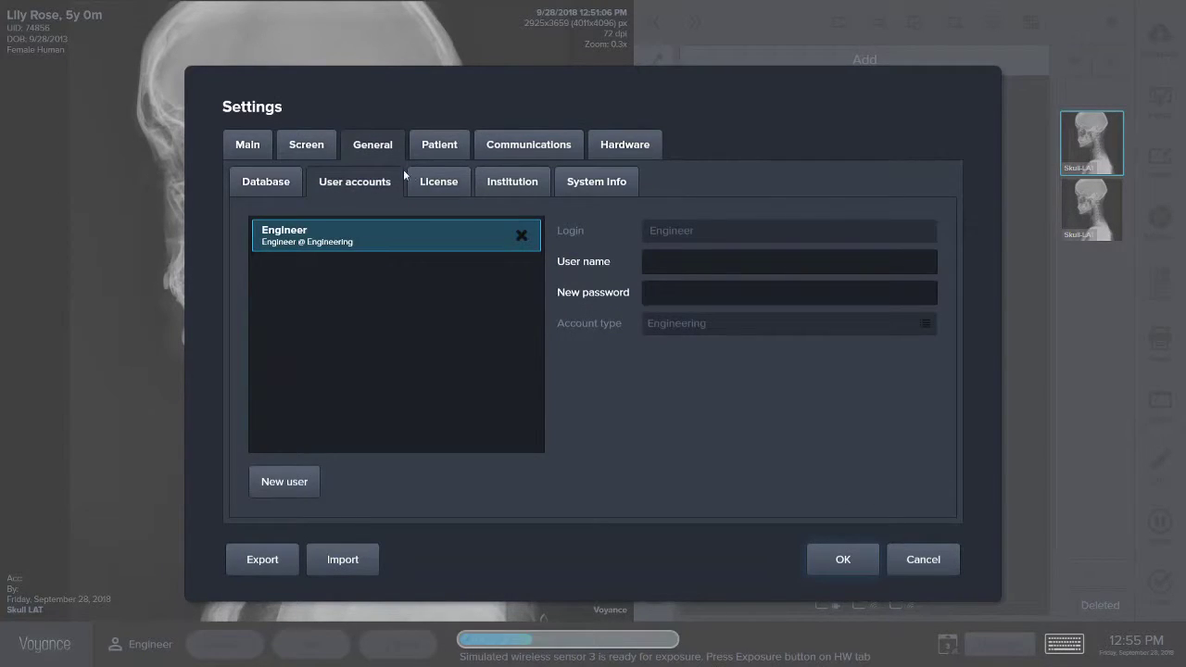
pyautogui.click(429, 147)
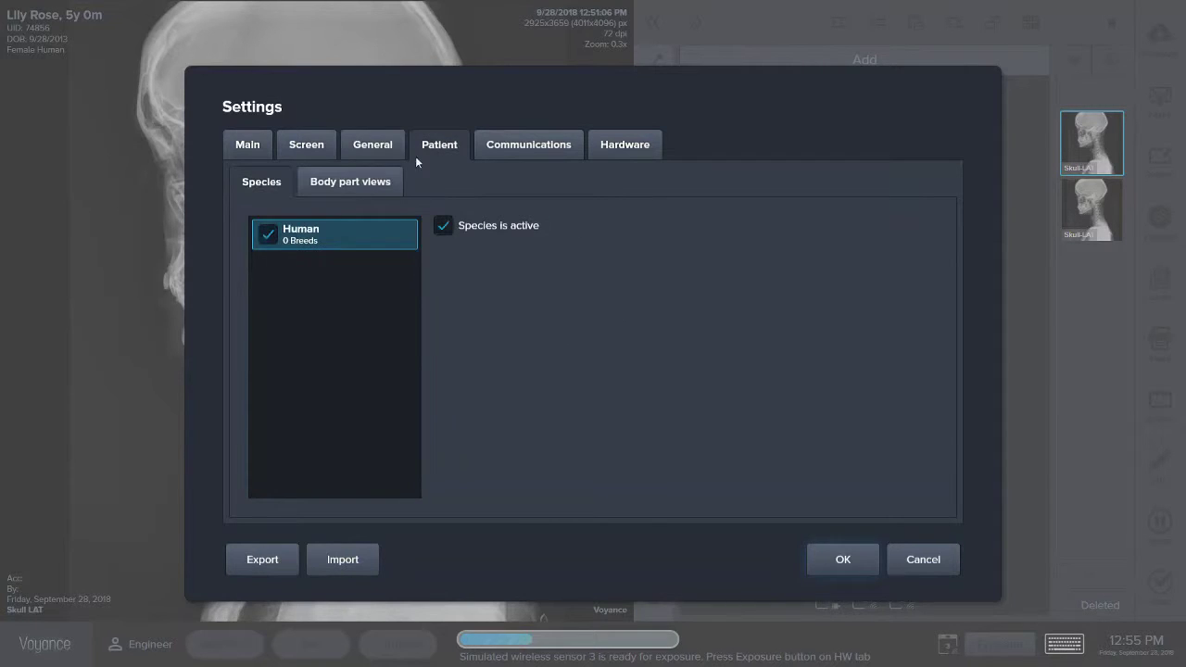
pyautogui.click(355, 189)
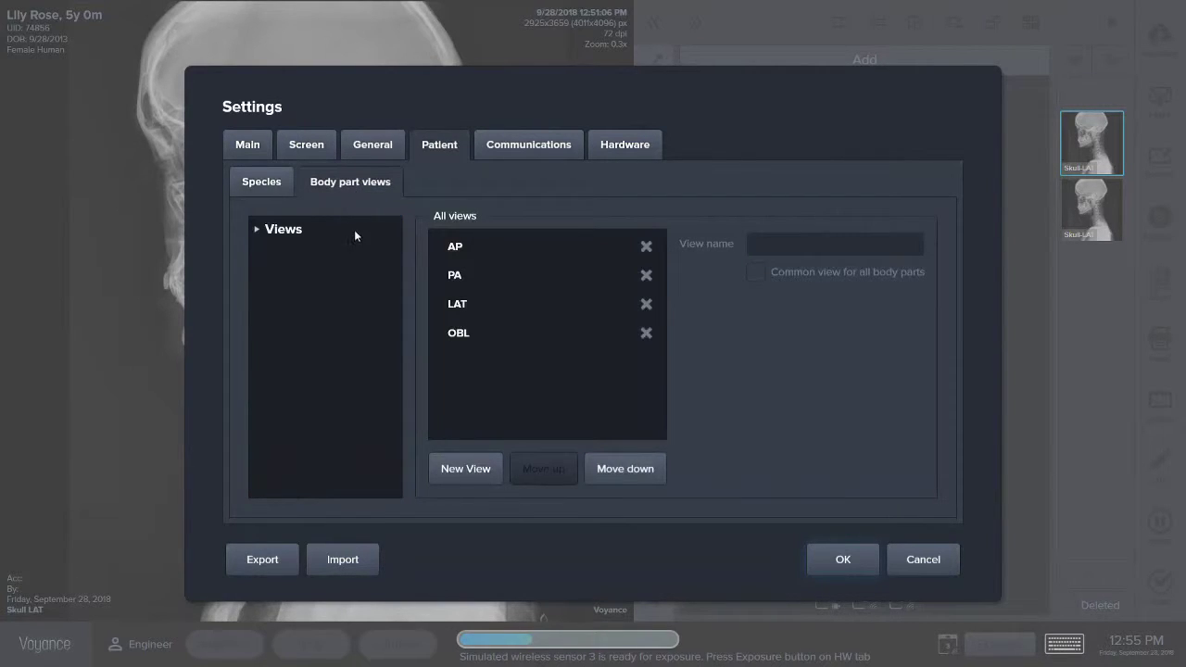
pyautogui.click(918, 560)
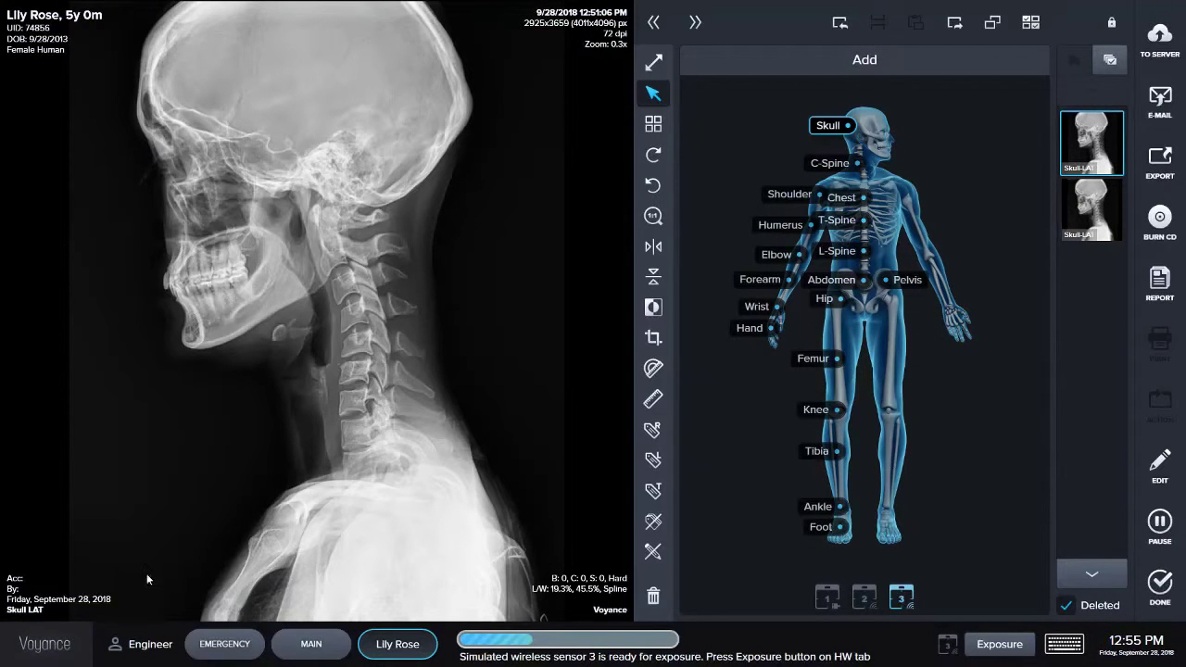
pyautogui.click(311, 644)
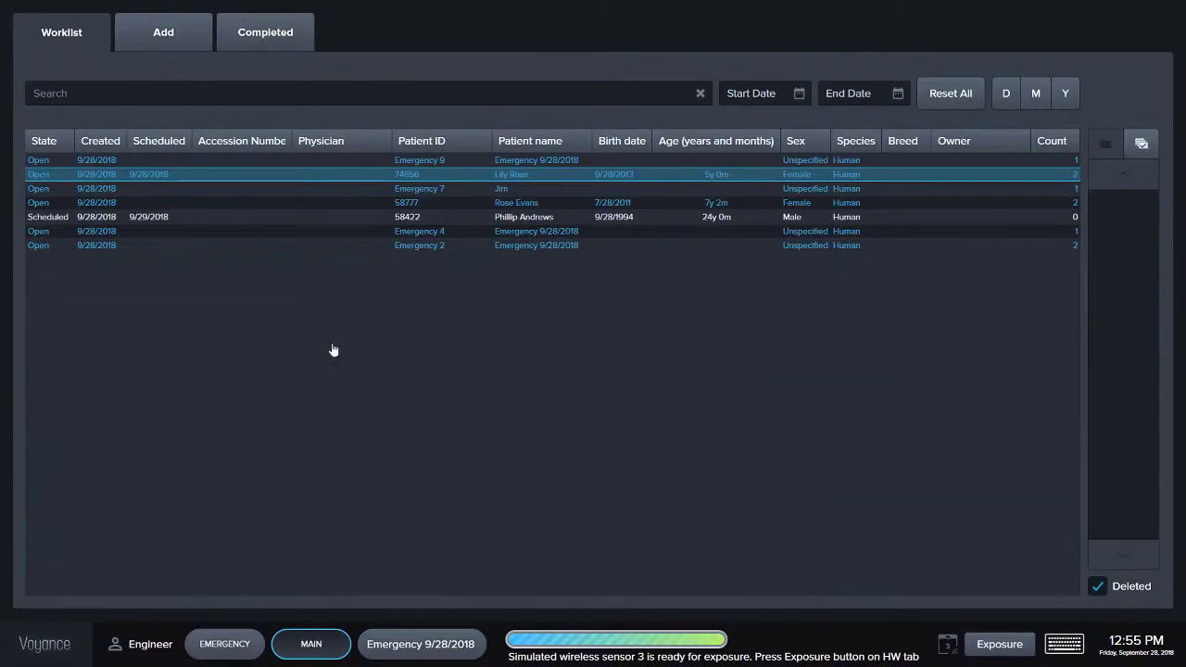